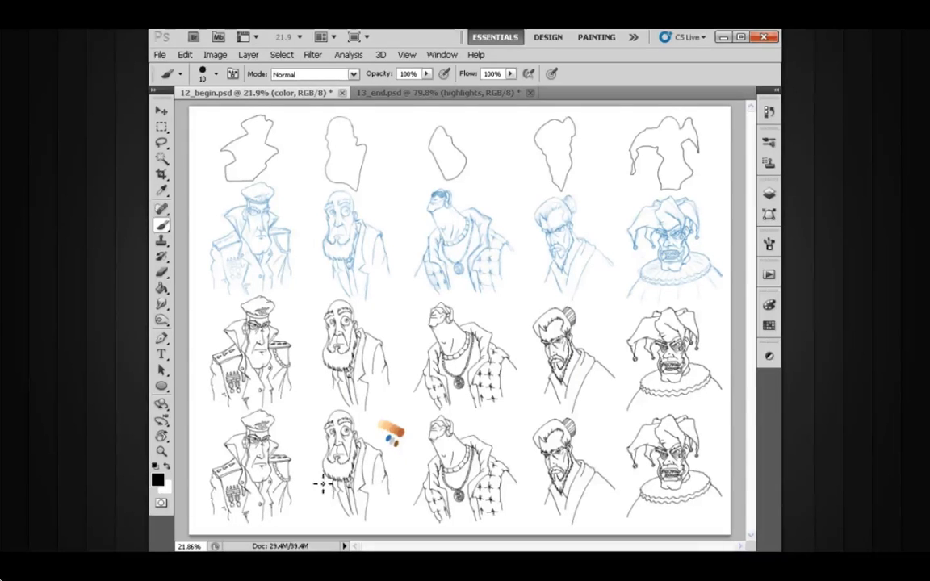
Activate the color layer in the character 2 group and choose the PAINT brush preset.
mouse_move(351, 457)
mouse_down()
mouse_move(440, 437)
mouse_move(448, 262)
mouse_up()
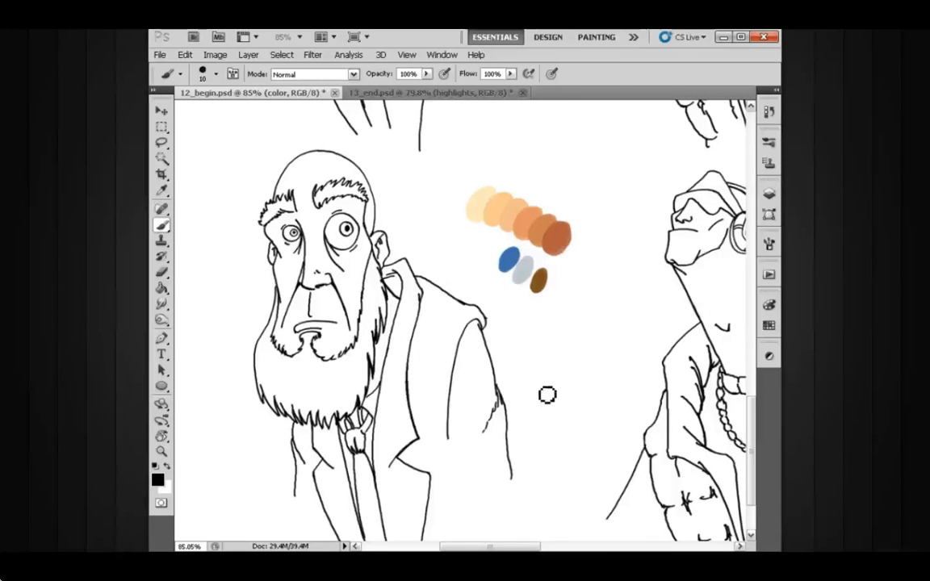
drag(510, 376, 521, 347)
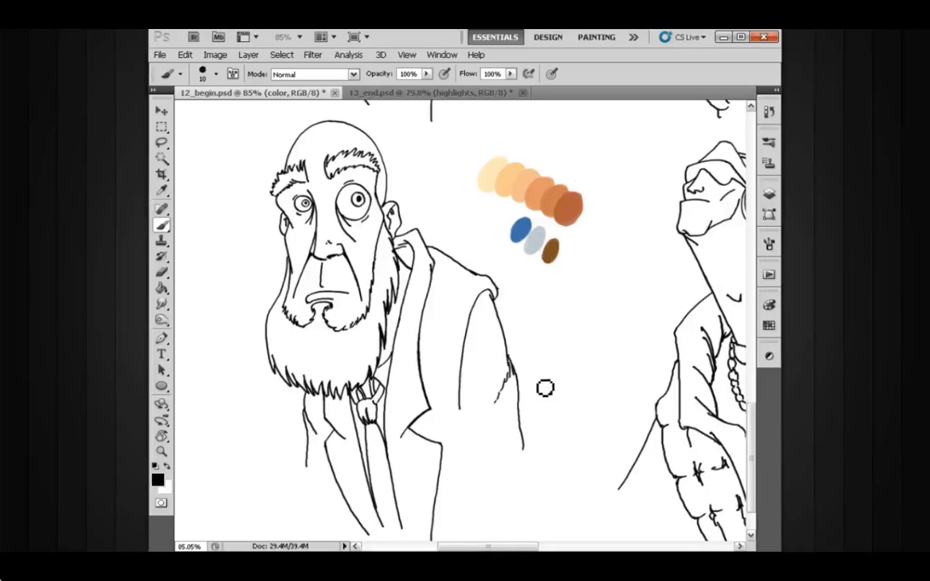
click(767, 194)
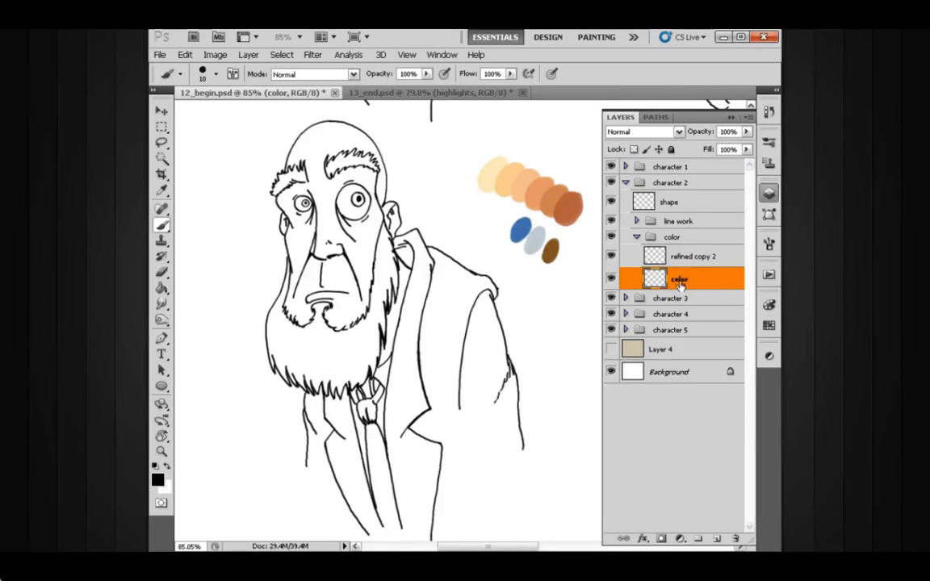
click(659, 113)
click(215, 73)
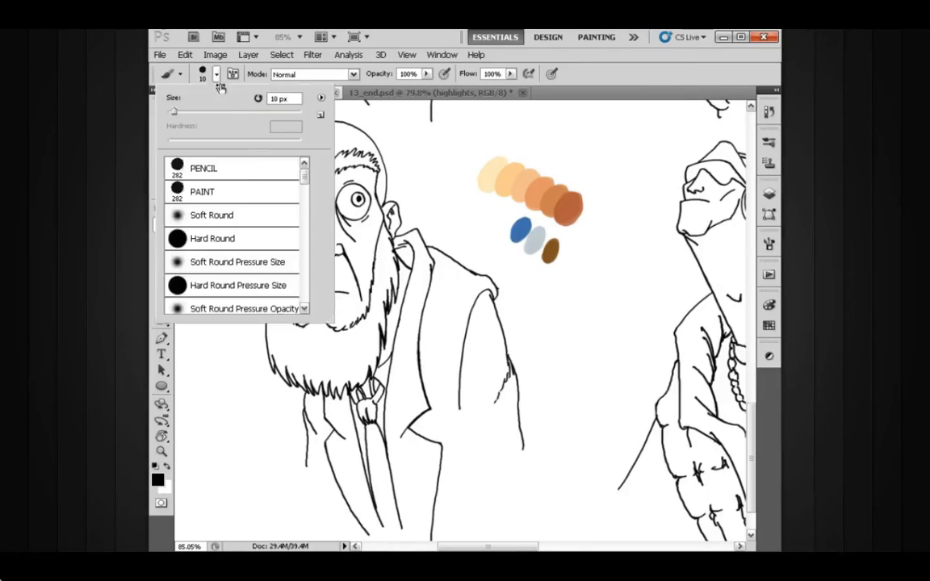
click(237, 193)
Test the 70 px brush with overlapping black strokes beside the bearded man and undo them.
drag(532, 305, 508, 301)
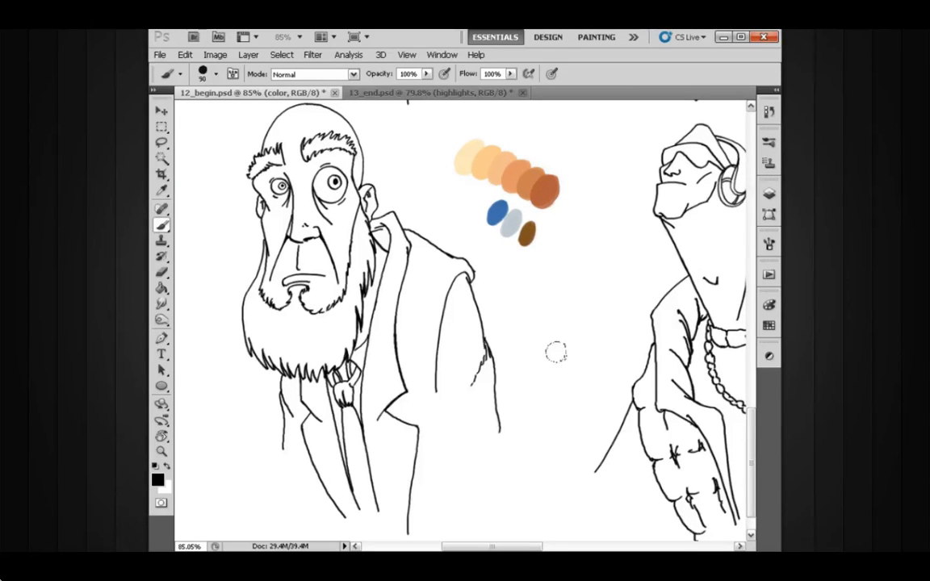
mouse_move(552, 330)
mouse_down()
mouse_move(565, 345)
mouse_move(563, 330)
mouse_move(559, 350)
mouse_up()
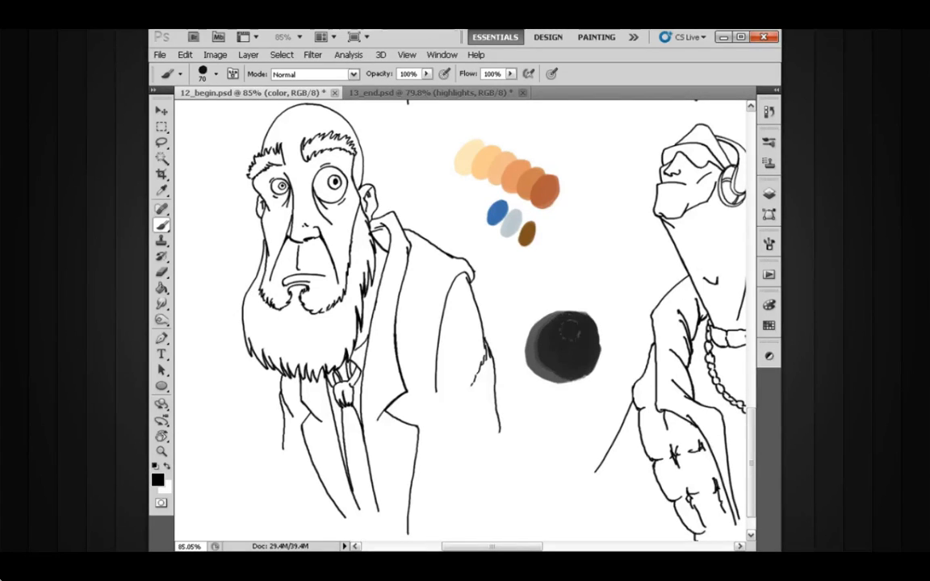
click(768, 242)
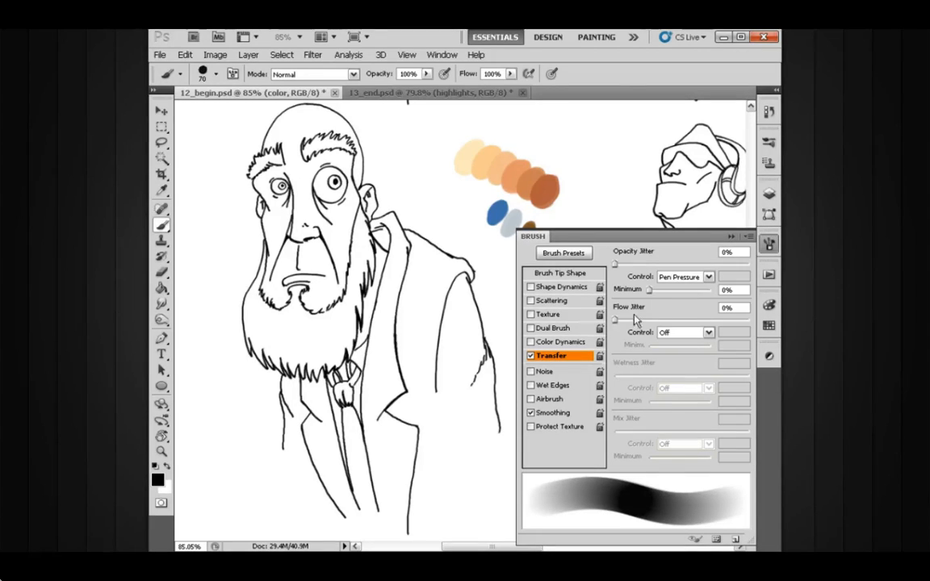
click(729, 237)
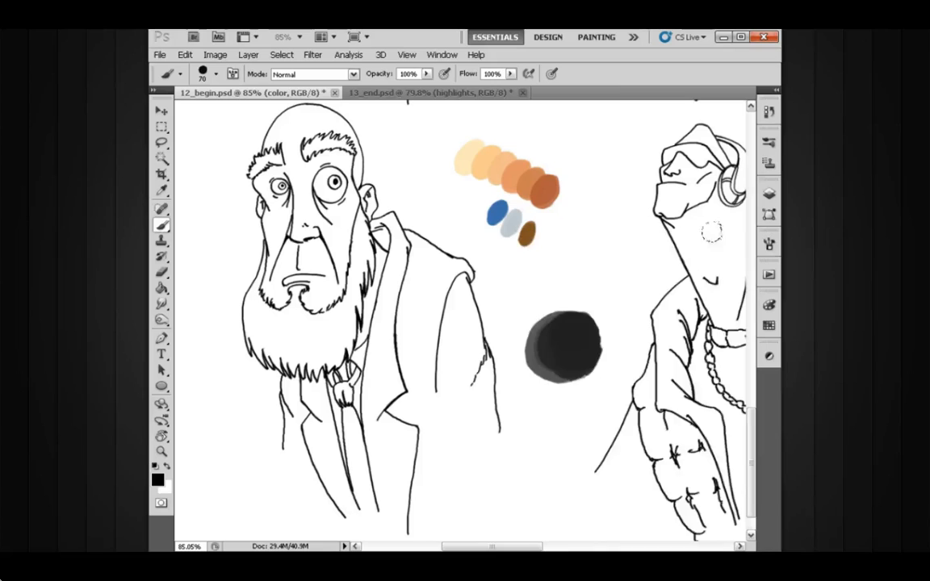
key(ctrl+z)
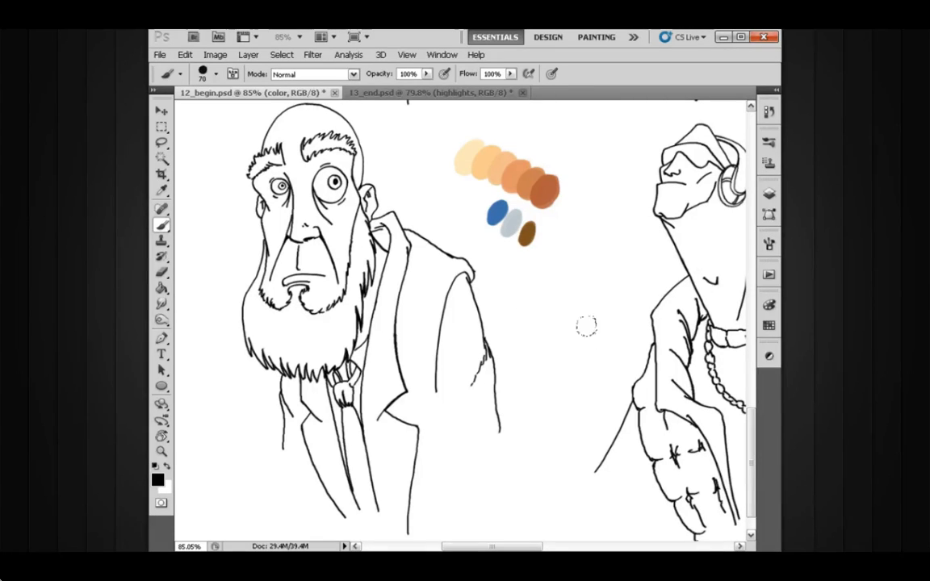
Turn off the brush's Transfer option and try a solid stroke beside the bearded man, undoing it.
click(766, 246)
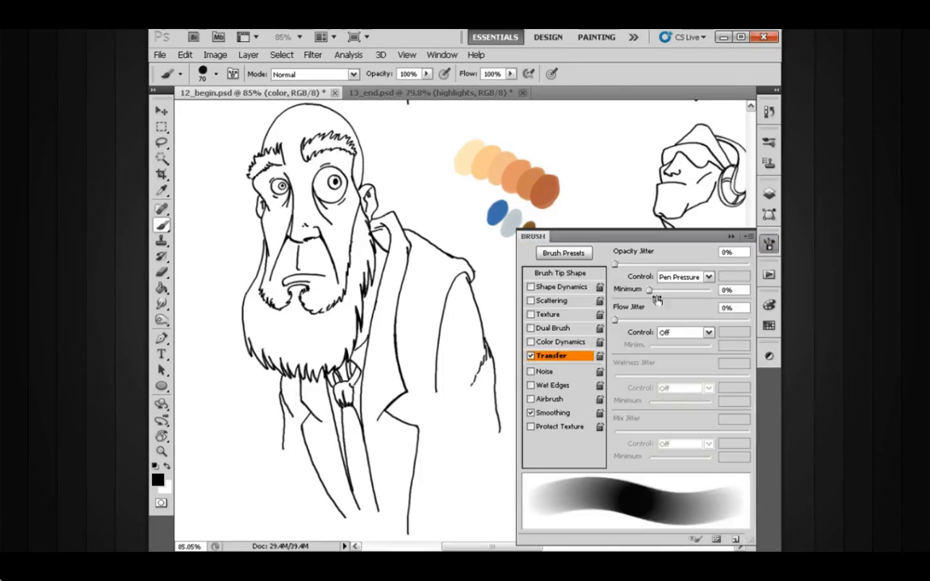
click(532, 356)
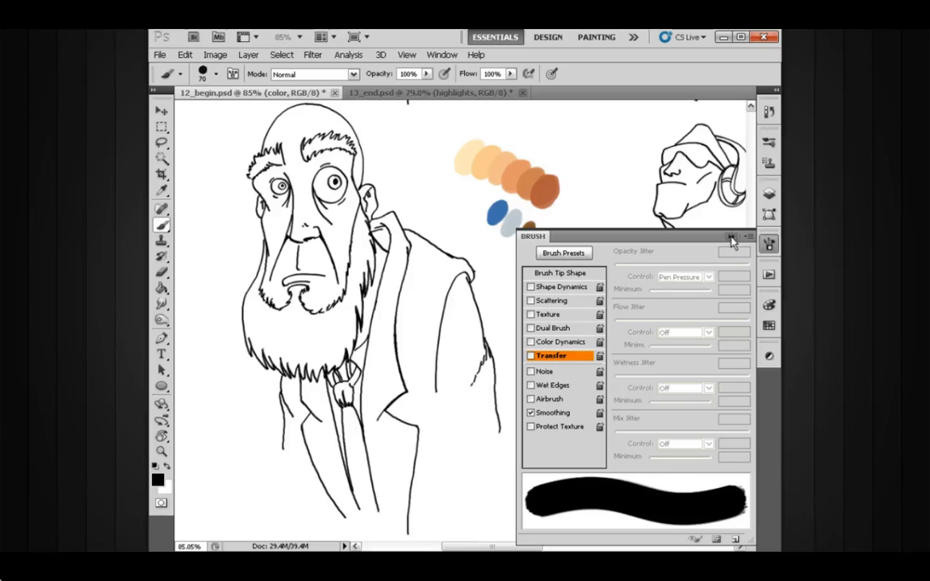
click(730, 237)
mouse_move(556, 307)
mouse_down()
mouse_move(508, 331)
mouse_move(522, 338)
mouse_move(512, 364)
mouse_move(539, 378)
mouse_move(554, 335)
mouse_move(545, 360)
mouse_move(553, 347)
mouse_move(510, 347)
mouse_up()
key(ctrl+z)
Sample the second-lightest skin swatch and fill the bearded man's bald head and face up to the beard line.
key(bracketleft)
key(bracketleft)
mouse_move(490, 228)
mouse_down()
mouse_move(486, 263)
mouse_move(511, 272)
mouse_up()
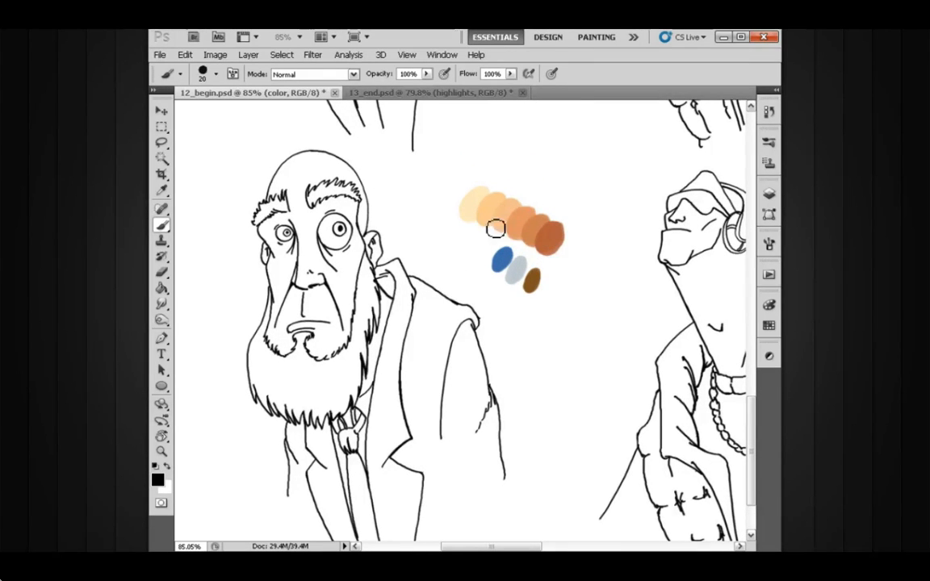
drag(498, 251, 505, 260)
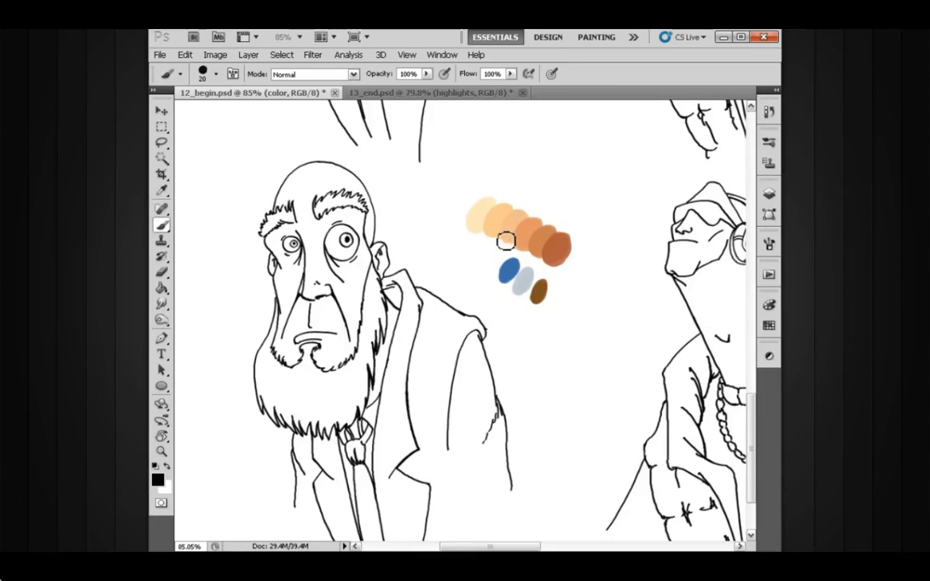
drag(414, 236, 429, 234)
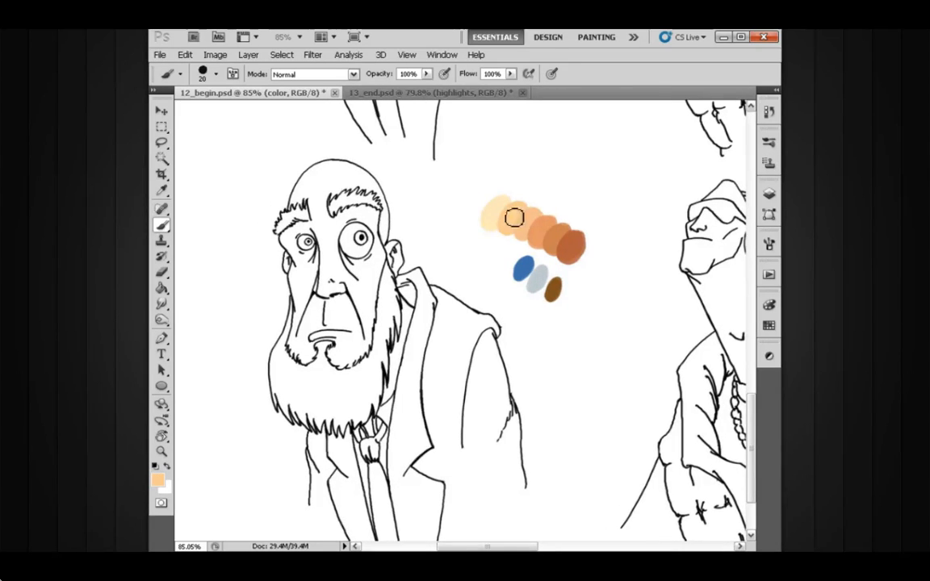
key(bracketleft)
key(bracketleft)
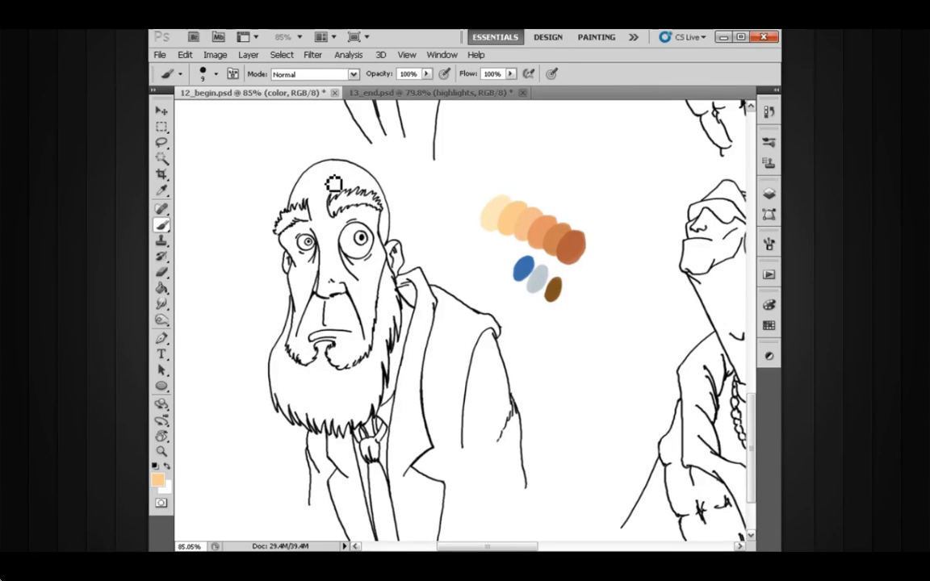
key(bracketright)
key(bracketright)
mouse_move(313, 195)
mouse_down()
mouse_move(325, 172)
mouse_move(302, 196)
mouse_move(319, 180)
mouse_move(317, 209)
mouse_move(334, 192)
mouse_move(332, 171)
mouse_move(343, 194)
mouse_move(345, 175)
mouse_move(351, 184)
mouse_move(339, 175)
mouse_move(349, 190)
mouse_move(356, 177)
mouse_move(324, 176)
mouse_move(380, 188)
mouse_move(369, 181)
mouse_move(357, 182)
mouse_move(380, 214)
mouse_move(338, 232)
mouse_move(330, 196)
mouse_move(306, 239)
mouse_move(300, 211)
mouse_move(284, 221)
mouse_move(288, 239)
mouse_move(306, 241)
mouse_move(302, 270)
mouse_move(293, 263)
mouse_move(303, 306)
mouse_move(295, 351)
mouse_move(326, 322)
mouse_move(342, 335)
mouse_move(337, 355)
mouse_move(321, 327)
mouse_move(335, 305)
mouse_move(366, 293)
mouse_move(335, 212)
mouse_move(306, 234)
mouse_move(326, 280)
mouse_move(287, 242)
mouse_move(283, 282)
mouse_move(305, 270)
mouse_move(355, 310)
mouse_move(372, 295)
mouse_move(373, 258)
mouse_up()
key(bracketright)
key(bracketright)
key(bracketright)
key(bracketleft)
key(bracketleft)
key(bracketleft)
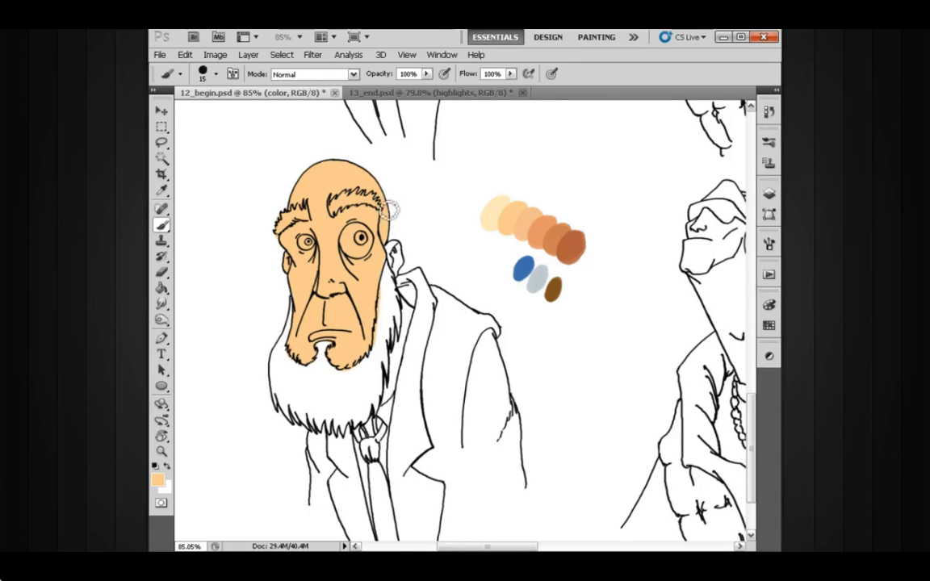
Fill the bearded man's ear and the neck strip between beard and collar with the same skin color.
mouse_move(389, 267)
mouse_down()
mouse_move(410, 271)
mouse_move(403, 249)
mouse_move(413, 273)
mouse_move(407, 251)
mouse_up()
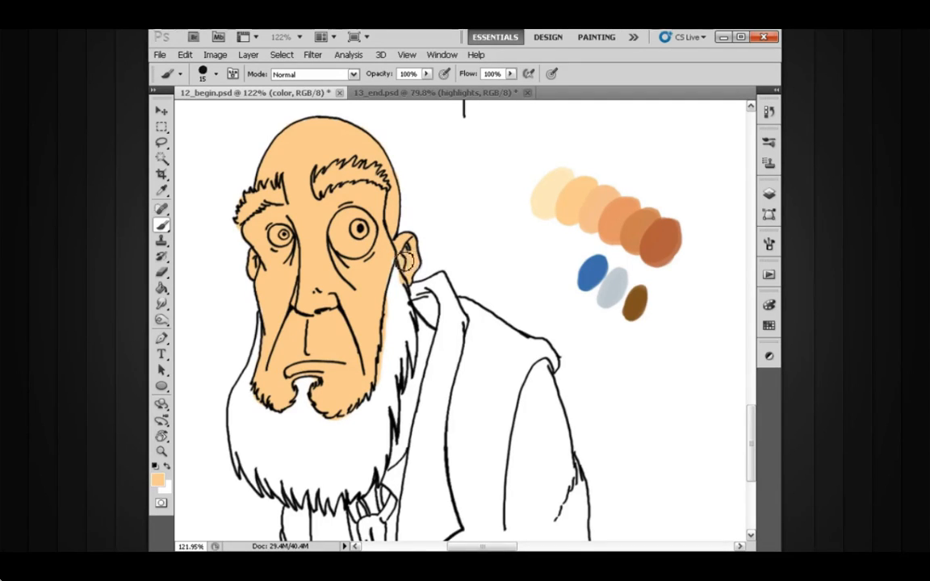
scroll(355, 215, down, 3)
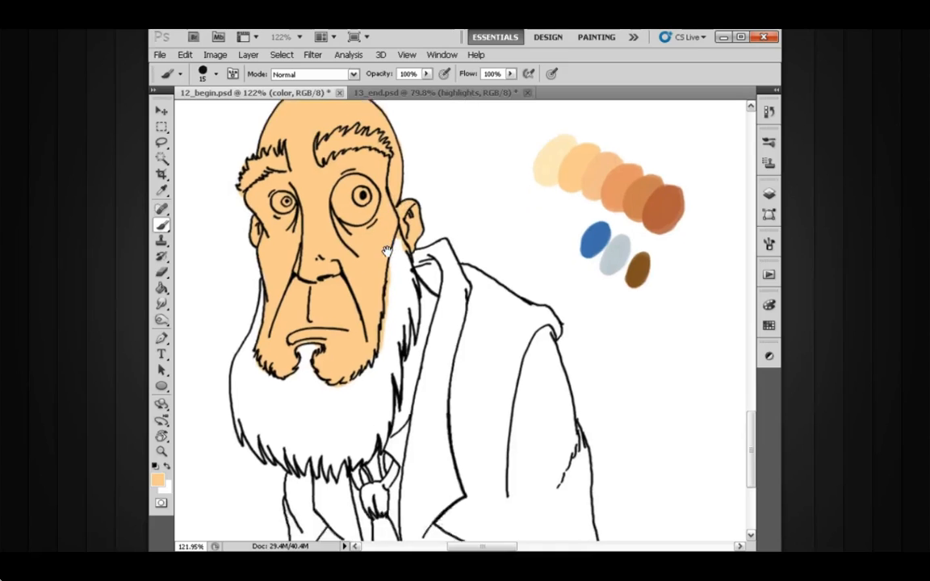
mouse_move(420, 283)
mouse_down()
mouse_move(413, 368)
mouse_move(411, 306)
mouse_move(395, 412)
mouse_move(427, 287)
mouse_move(406, 257)
mouse_move(439, 253)
mouse_move(408, 257)
mouse_move(411, 330)
mouse_up()
drag(423, 230, 429, 259)
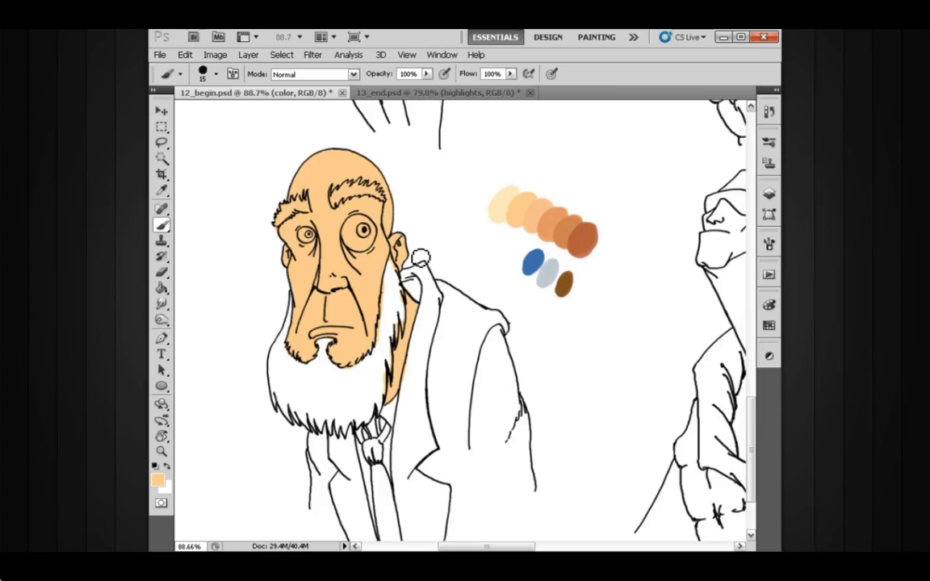
Sample the dark brown swatch and fill the whole beard, including its jagged lower tips.
drag(372, 260, 349, 235)
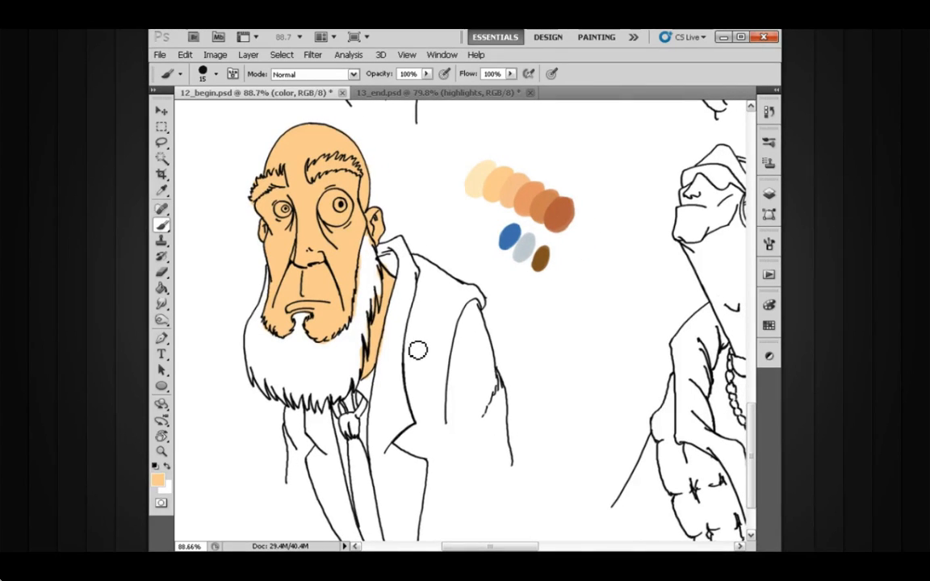
scroll(387, 298, up, 1)
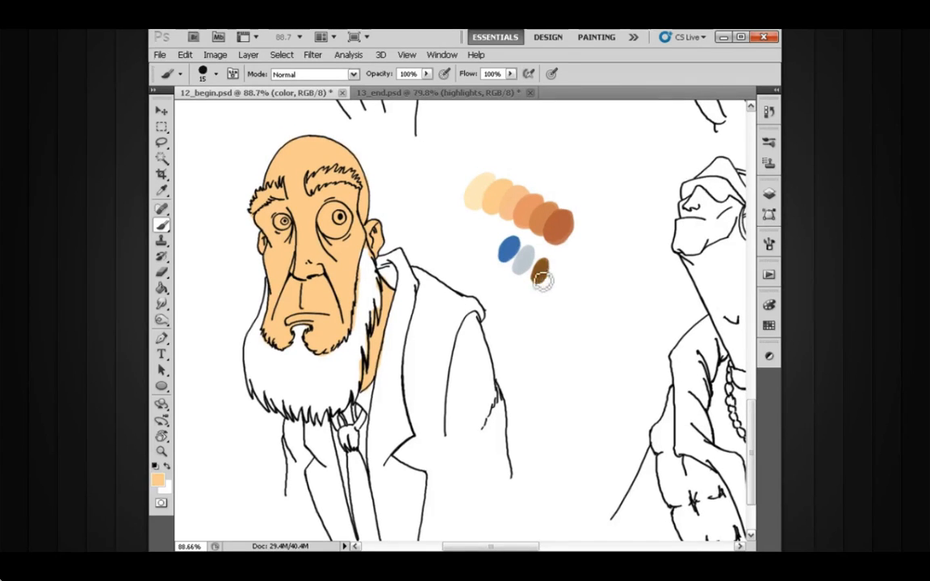
drag(473, 304, 494, 298)
key(bracketleft)
mouse_move(296, 283)
mouse_down()
mouse_move(280, 352)
mouse_move(287, 337)
mouse_move(294, 364)
mouse_move(289, 331)
mouse_move(315, 357)
mouse_move(324, 328)
mouse_move(335, 329)
mouse_move(322, 344)
mouse_move(330, 342)
mouse_move(341, 364)
mouse_move(357, 362)
mouse_move(380, 335)
mouse_move(382, 343)
mouse_move(396, 246)
mouse_move(389, 299)
mouse_move(397, 265)
mouse_move(407, 317)
mouse_move(393, 260)
mouse_move(384, 361)
mouse_move(373, 331)
mouse_move(369, 369)
mouse_move(359, 372)
mouse_move(354, 355)
mouse_move(313, 332)
mouse_move(295, 338)
mouse_move(277, 316)
mouse_move(284, 355)
mouse_move(360, 369)
mouse_up()
scroll(395, 295, down, 1)
key(bracketright)
key(bracketright)
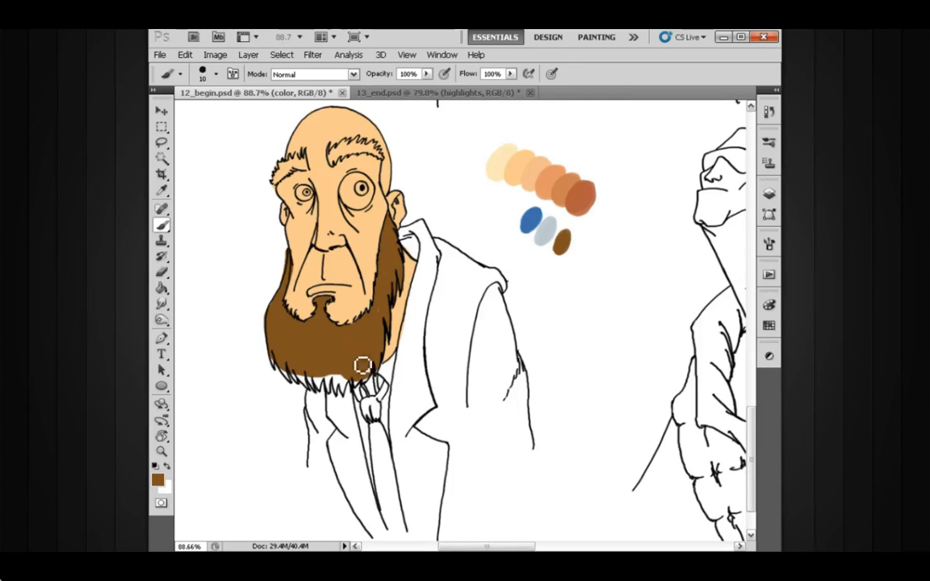
key(bracketleft)
key(bracketleft)
mouse_move(361, 392)
mouse_down()
mouse_move(338, 378)
mouse_move(334, 397)
mouse_move(330, 378)
mouse_move(323, 394)
mouse_move(318, 378)
mouse_move(317, 391)
mouse_move(300, 376)
mouse_move(300, 388)
mouse_move(293, 371)
mouse_move(293, 384)
mouse_move(278, 362)
mouse_move(280, 371)
mouse_move(287, 355)
mouse_move(310, 368)
mouse_move(316, 393)
mouse_move(294, 383)
mouse_move(336, 356)
mouse_move(381, 373)
mouse_up()
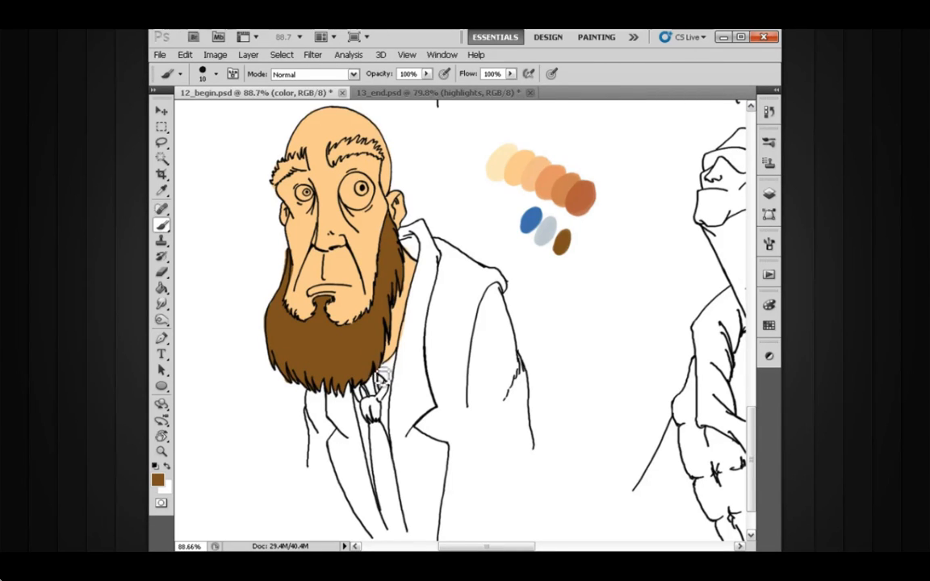
Fill both eyebrows with the same dark brown.
scroll(347, 242, up, 2)
mouse_move(332, 185)
mouse_down()
mouse_move(332, 176)
mouse_move(357, 174)
mouse_move(339, 167)
mouse_move(376, 176)
mouse_up()
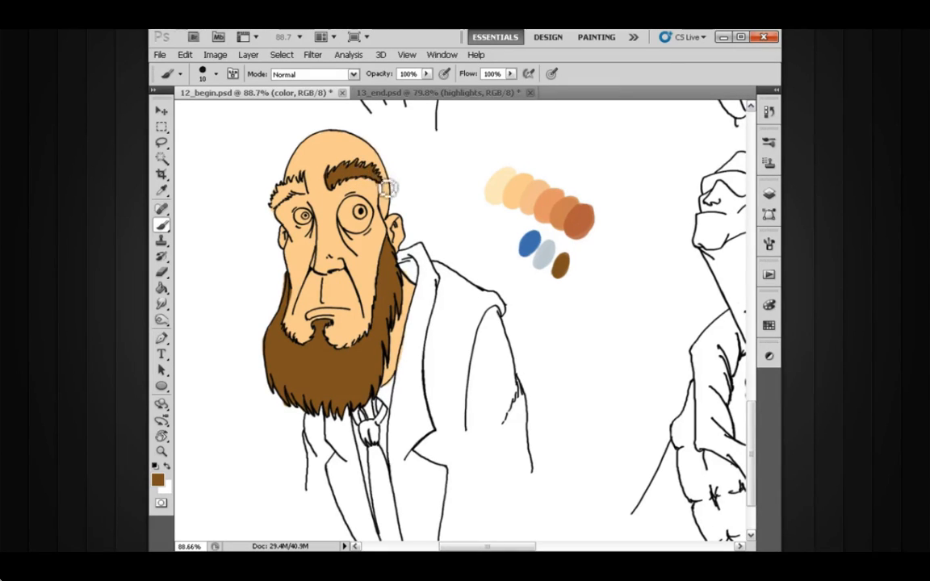
mouse_move(312, 186)
mouse_down()
mouse_move(310, 195)
mouse_move(274, 182)
mouse_move(293, 192)
mouse_move(276, 194)
mouse_move(281, 210)
mouse_up()
Sample the light blue-gray swatch and fill the main areas of the jacket on both sides with a 40 px brush.
drag(374, 210, 334, 177)
mouse_move(460, 304)
mouse_down()
mouse_move(467, 330)
mouse_move(471, 313)
mouse_up()
key(])
mouse_move(412, 305)
mouse_down()
mouse_move(387, 340)
mouse_move(389, 296)
mouse_move(373, 361)
mouse_move(385, 300)
mouse_move(378, 338)
mouse_move(389, 328)
mouse_move(399, 410)
mouse_move(427, 329)
mouse_move(386, 435)
mouse_move(387, 378)
mouse_move(377, 380)
mouse_move(369, 435)
mouse_move(371, 381)
mouse_move(369, 440)
mouse_move(381, 471)
mouse_move(377, 424)
mouse_move(387, 473)
mouse_move(400, 478)
mouse_move(419, 405)
mouse_move(412, 386)
mouse_move(429, 378)
mouse_move(447, 403)
mouse_move(452, 310)
mouse_move(447, 329)
mouse_move(438, 279)
mouse_move(424, 309)
mouse_move(428, 271)
mouse_move(414, 282)
mouse_move(403, 252)
mouse_move(397, 258)
mouse_move(452, 282)
mouse_move(436, 261)
mouse_move(460, 271)
mouse_move(470, 388)
mouse_move(477, 359)
mouse_move(486, 400)
mouse_up()
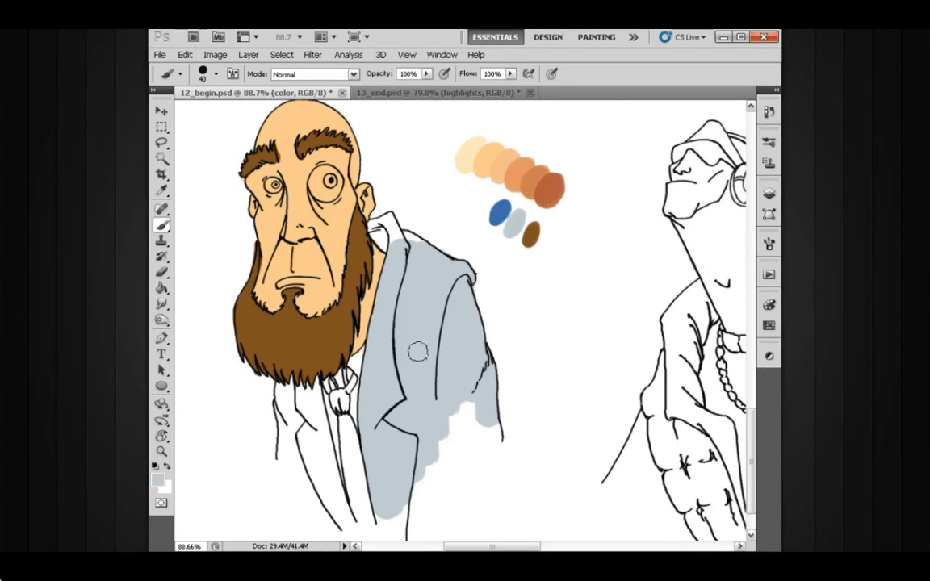
mouse_move(438, 416)
mouse_down()
mouse_move(481, 415)
mouse_move(487, 431)
mouse_move(457, 425)
mouse_move(443, 435)
mouse_move(388, 499)
mouse_up()
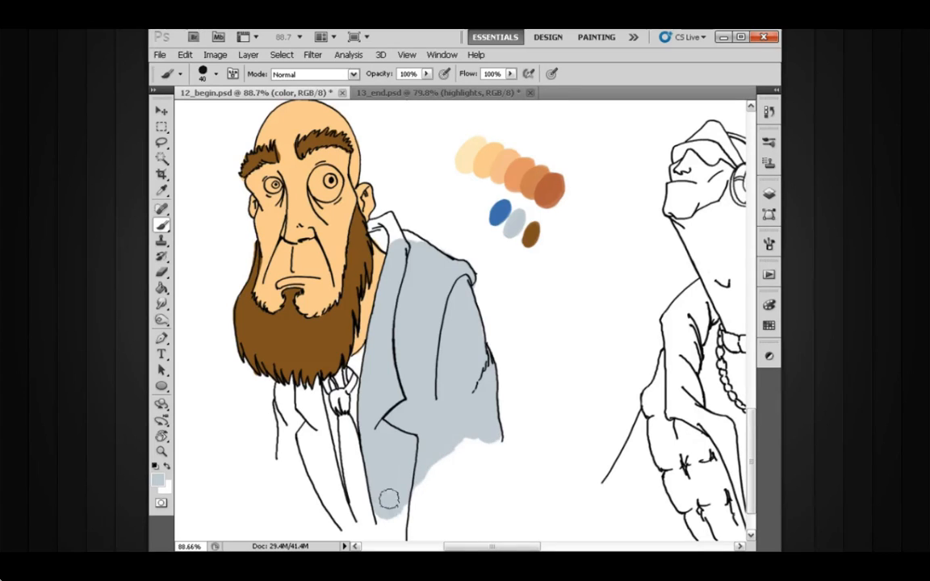
drag(395, 446, 409, 429)
mouse_move(322, 396)
mouse_down()
mouse_move(319, 424)
mouse_move(311, 390)
mouse_move(316, 406)
mouse_move(298, 389)
mouse_move(300, 438)
mouse_move(310, 442)
mouse_move(315, 422)
mouse_move(325, 430)
mouse_move(334, 476)
mouse_move(320, 460)
mouse_move(357, 504)
mouse_move(327, 391)
mouse_up()
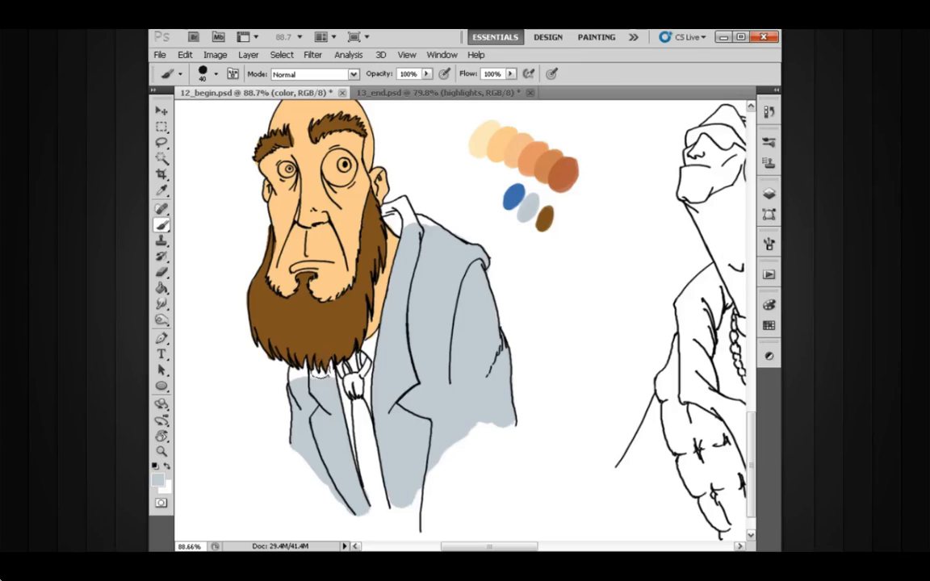
Fill the remaining jacket areas under the beard and around the collar in blue-gray with a 10 px brush.
key(bracketleft)
key(bracketleft)
mouse_move(336, 379)
mouse_down()
mouse_move(329, 387)
mouse_move(316, 376)
mouse_move(300, 381)
mouse_up()
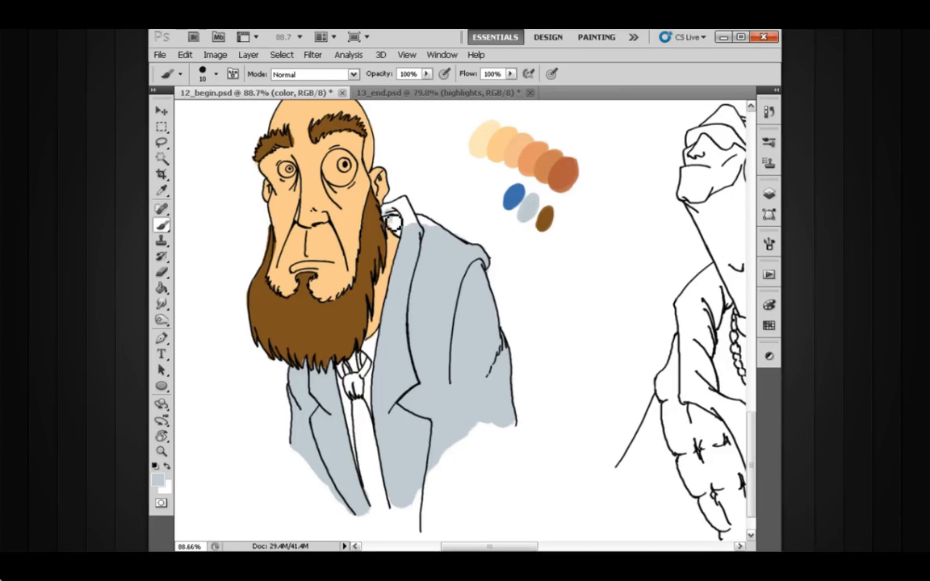
mouse_move(408, 238)
mouse_down()
mouse_move(412, 206)
mouse_move(390, 217)
mouse_move(410, 213)
mouse_move(423, 232)
mouse_move(421, 223)
mouse_move(451, 240)
mouse_move(428, 230)
mouse_up()
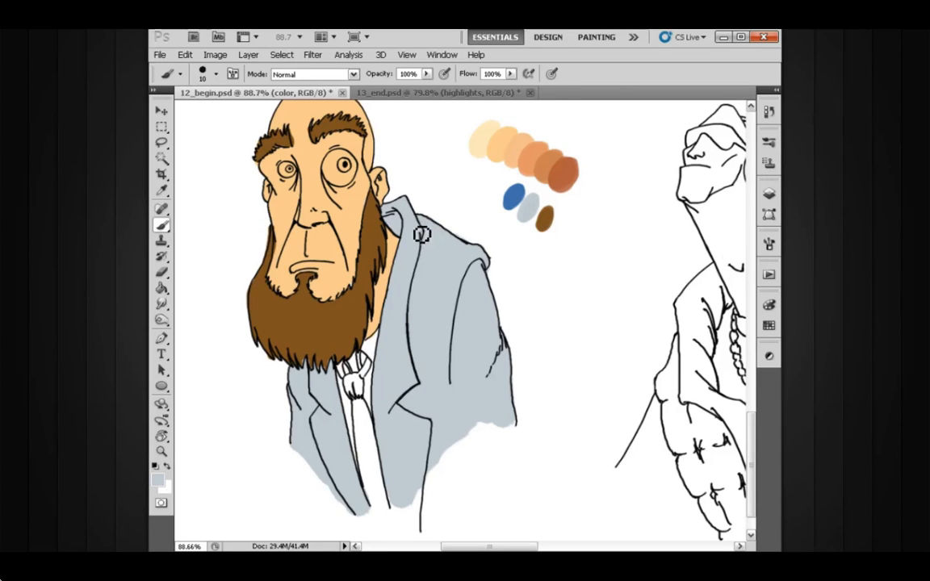
drag(469, 289, 481, 311)
Switch the paint color to white and fill the whites of both eyes.
mouse_move(370, 196)
mouse_down()
mouse_move(367, 226)
mouse_move(380, 224)
mouse_move(388, 240)
mouse_move(366, 219)
mouse_move(380, 211)
mouse_move(378, 196)
mouse_move(360, 219)
mouse_move(371, 241)
mouse_move(392, 236)
mouse_move(390, 222)
mouse_move(377, 246)
mouse_move(364, 238)
mouse_move(383, 249)
mouse_move(399, 241)
mouse_move(404, 214)
mouse_up()
key(x)
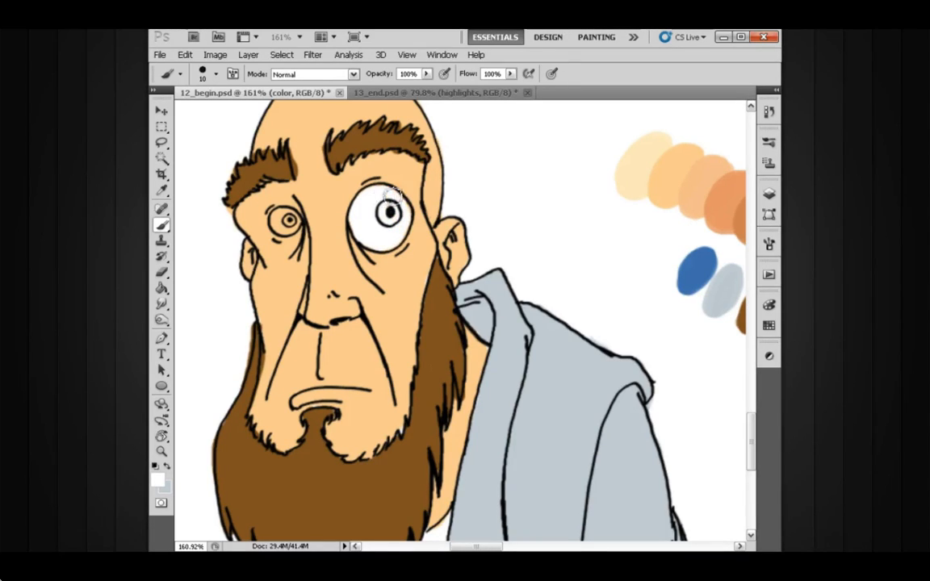
mouse_move(289, 220)
mouse_down()
mouse_move(279, 217)
mouse_move(292, 218)
mouse_move(286, 207)
mouse_up()
alt+click(461, 309)
drag(448, 317, 415, 320)
alt+click(426, 314)
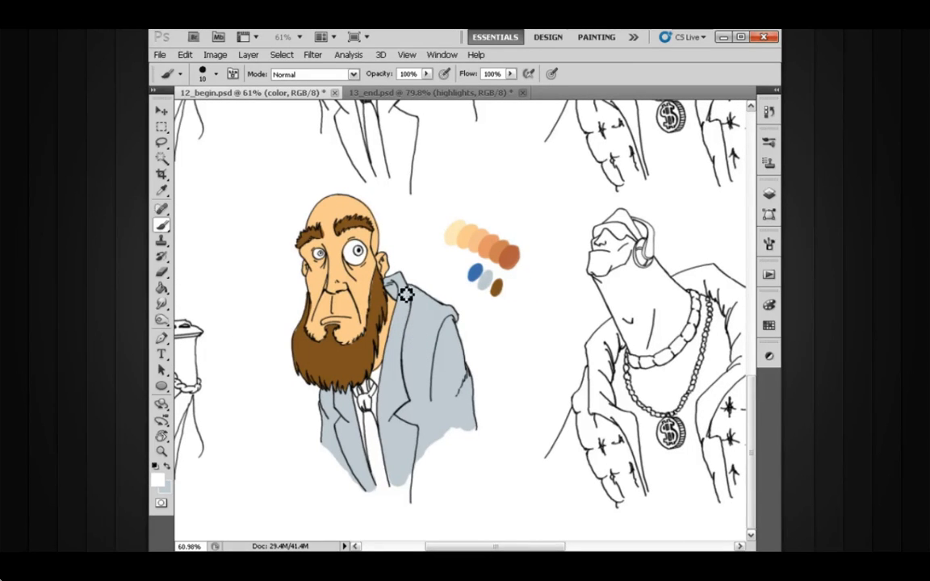
drag(372, 282, 398, 290)
Sample the blue swatch and fill the tie, including its knot and the bands around the neck.
mouse_move(414, 354)
mouse_down()
mouse_move(411, 338)
mouse_move(456, 320)
mouse_move(442, 306)
mouse_up()
key(x)
drag(516, 226, 513, 192)
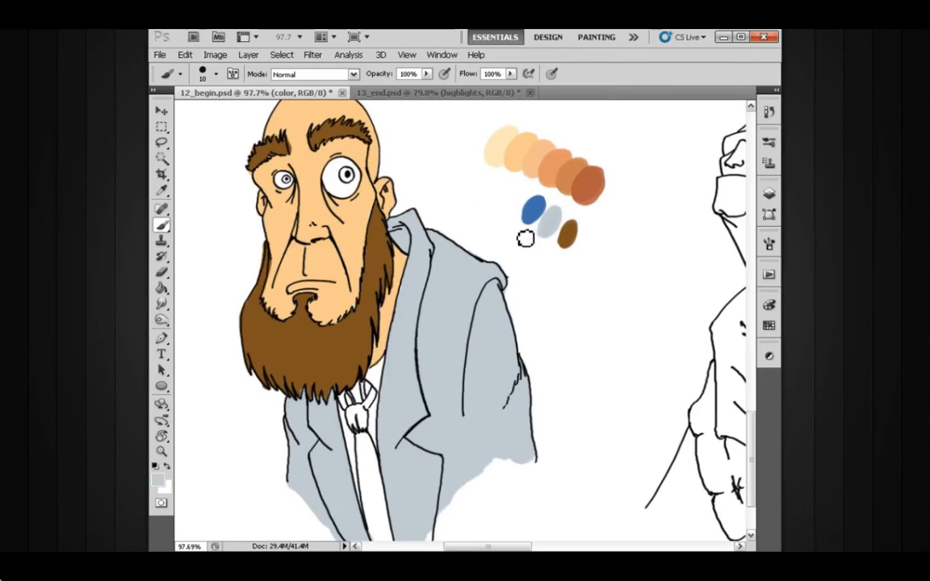
drag(463, 270, 447, 272)
alt+click(532, 212)
mouse_move(368, 371)
mouse_down()
mouse_move(357, 406)
mouse_move(363, 394)
mouse_move(370, 405)
mouse_move(348, 370)
mouse_move(372, 485)
mouse_move(365, 409)
mouse_move(372, 476)
mouse_move(372, 417)
mouse_move(385, 469)
mouse_move(384, 457)
mouse_move(390, 510)
mouse_move(375, 480)
mouse_move(383, 527)
mouse_move(383, 497)
mouse_move(395, 518)
mouse_move(376, 431)
mouse_up()
Fill the neck gap above the tie knot with the face's skin color, and resample the tie's blue.
alt+click(343, 283)
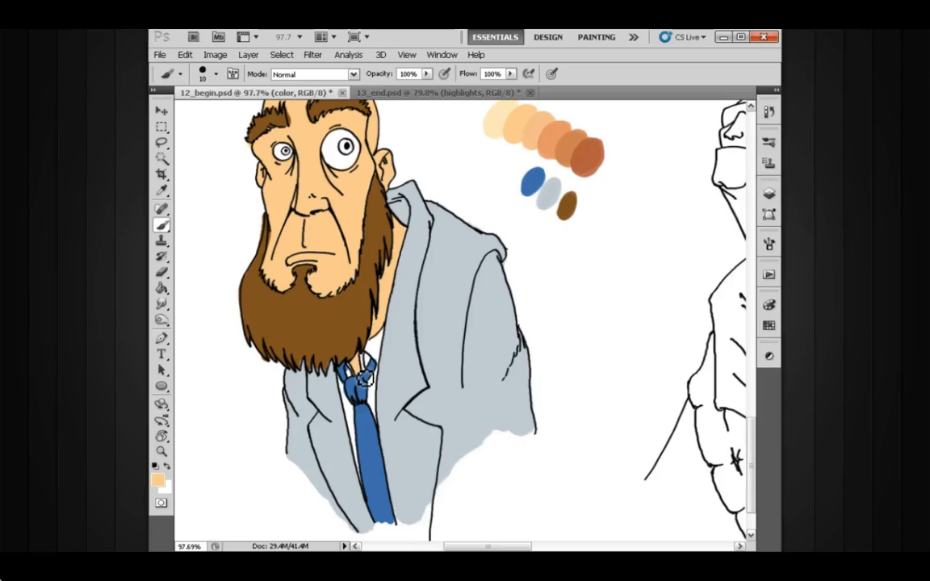
scroll(369, 379, up, 3)
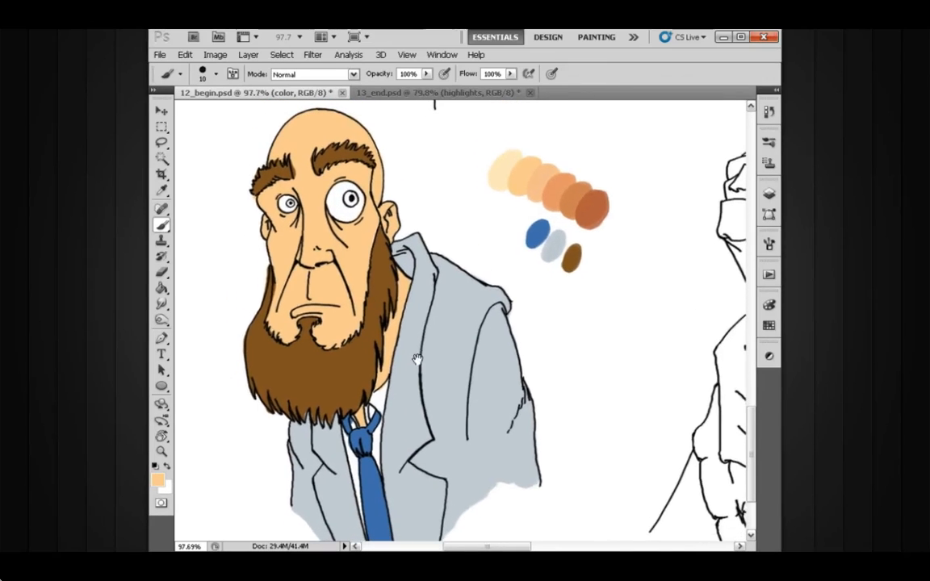
drag(433, 294, 439, 298)
alt+click(370, 437)
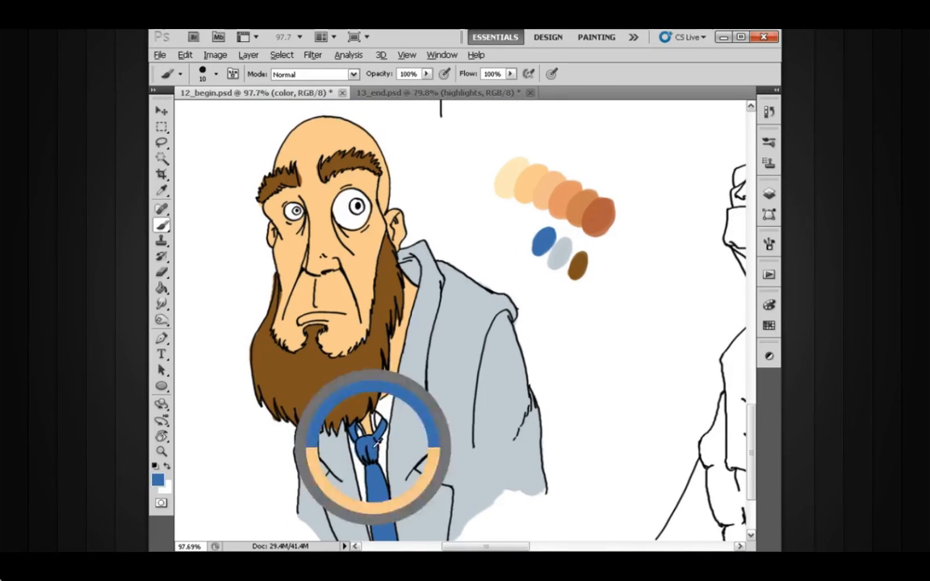
Choose a more muted blue as the paint color and fill the irises of both eyes around the pupils.
click(158, 480)
drag(400, 309, 372, 310)
click(578, 255)
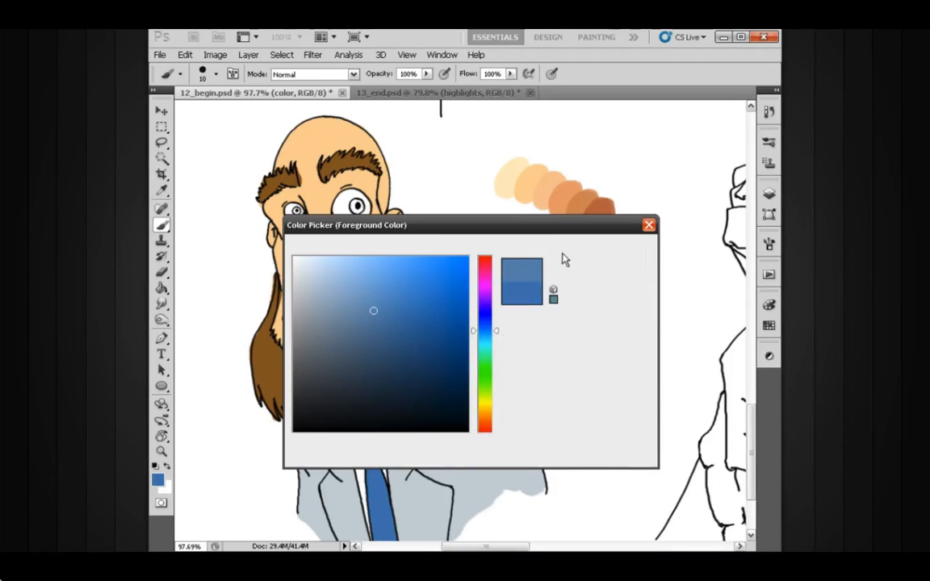
scroll(363, 211, up, 3)
mouse_move(365, 214)
mouse_down()
mouse_move(369, 251)
mouse_move(369, 240)
mouse_move(385, 236)
mouse_up()
drag(505, 389, 423, 247)
key(ctrl+minus)
drag(461, 326, 421, 382)
key(ctrl+minus)
drag(387, 219, 415, 234)
Touch up the border between the face and the right side of the beard with sampled skin and brown, using a 6 px brush.
alt+click(403, 280)
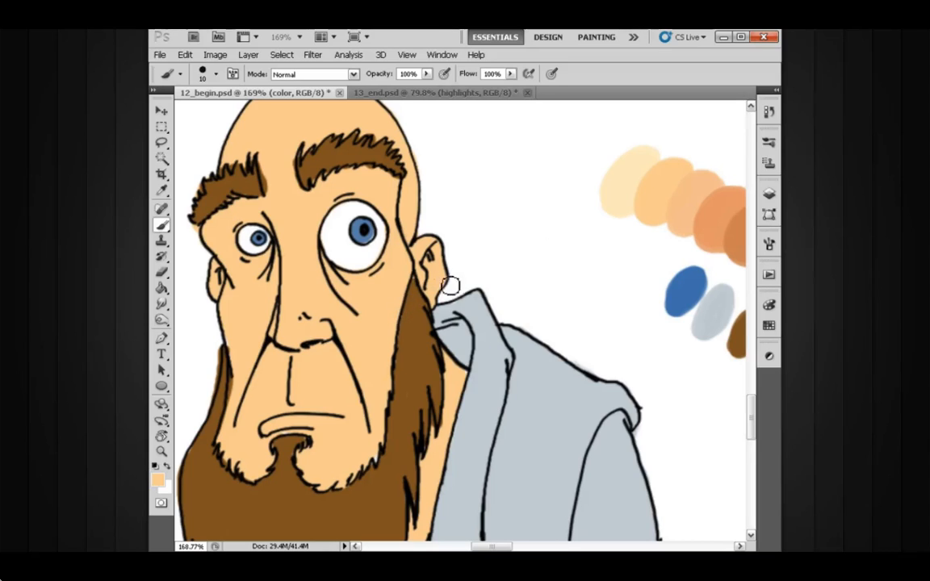
alt+click(419, 282)
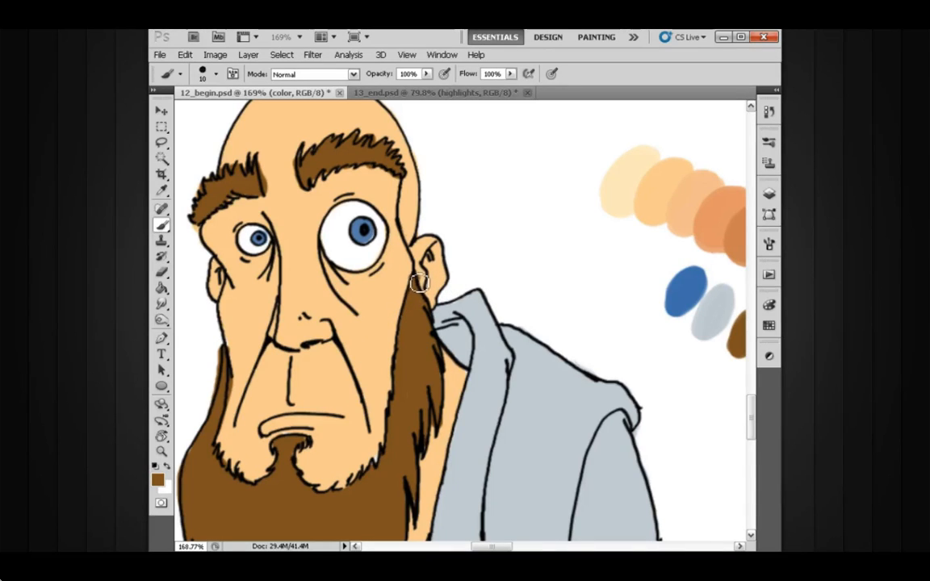
key(bracketleft)
key(bracketleft)
key(bracketleft)
key(bracketleft)
scroll(409, 297, down, 3)
alt+click(393, 408)
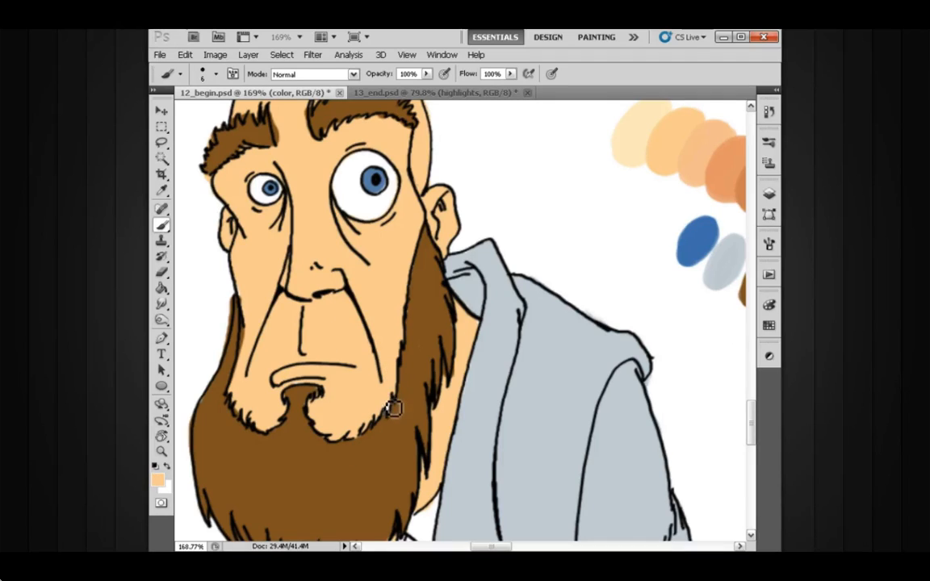
Clean up the beard edges around the chin tuft and left jaw, alternating the sampled brown and skin colors.
alt+click(312, 400)
scroll(323, 403, down, 1)
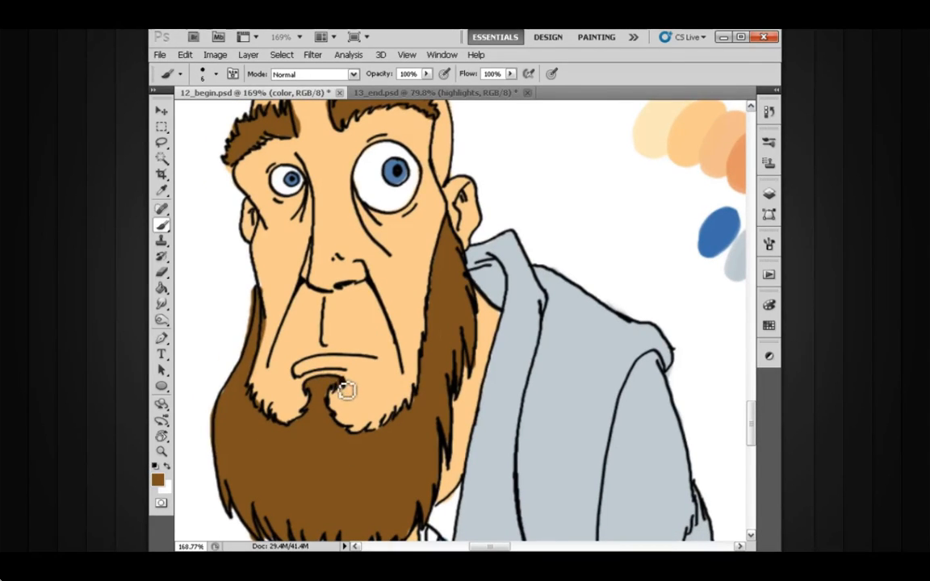
scroll(344, 390, down, 1)
alt+click(286, 361)
alt+click(250, 394)
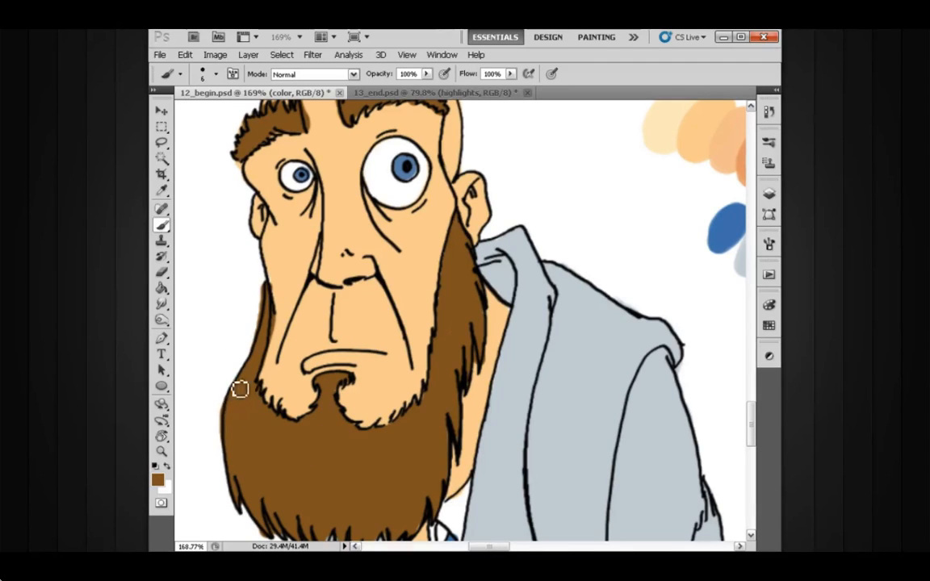
Erase stray brown outside the beard's left contour and repaint the skin alongside the left sideburn.
key(e)
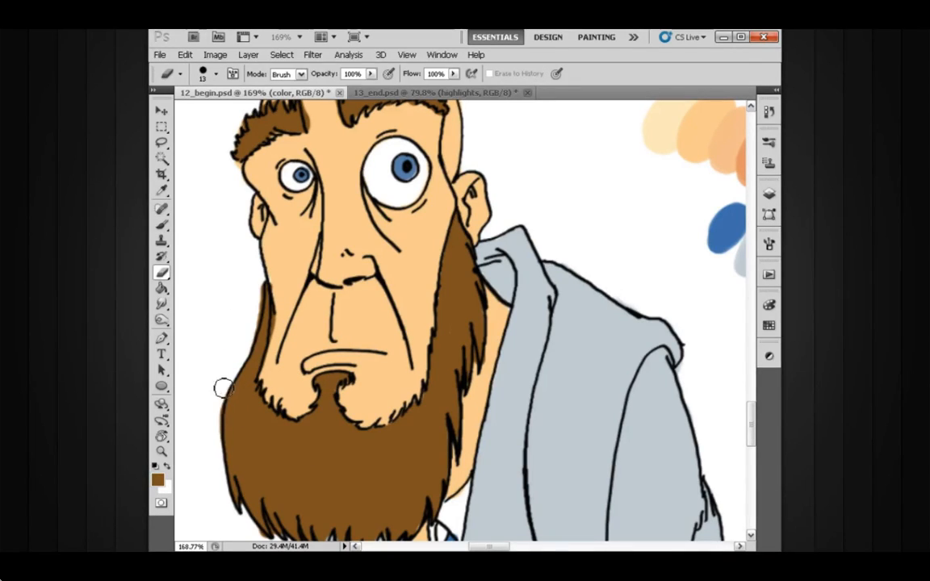
scroll(250, 355, up, 2)
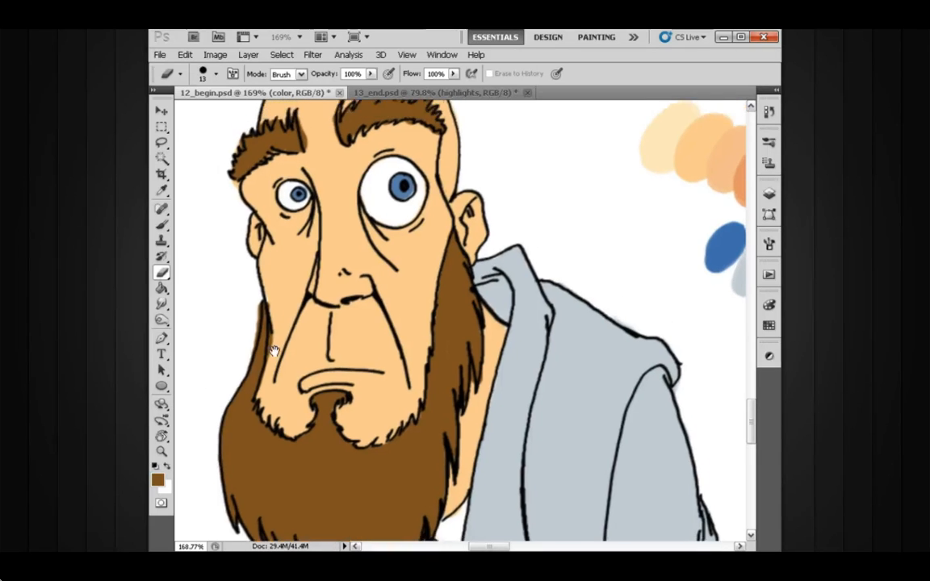
key(b)
alt+click(284, 307)
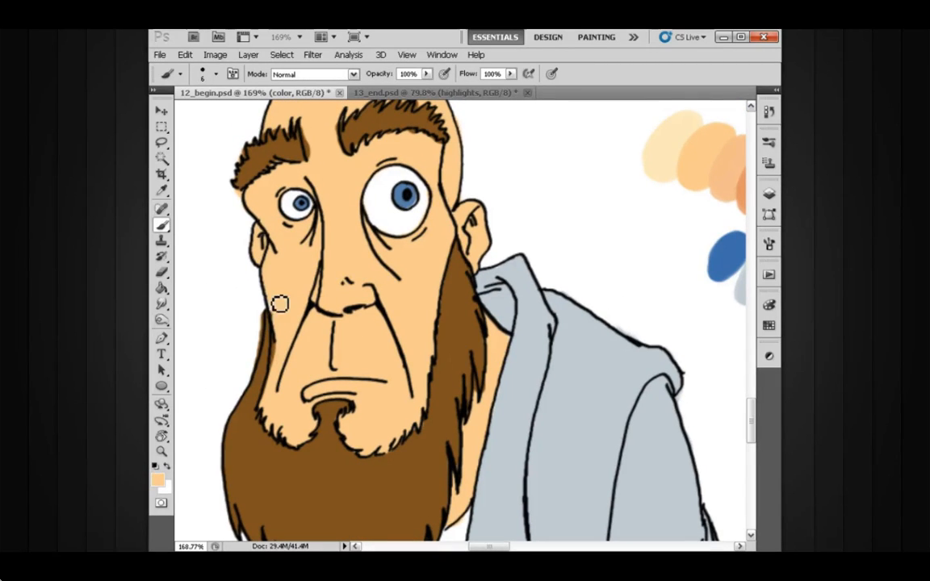
drag(277, 313, 277, 379)
key(e)
drag(257, 333, 250, 360)
Erase the color spilling past the outline around the left eyebrow and temple, reducing the eraser to 6 px and to 4 px.
key(bracketleft)
key(bracketleft)
scroll(242, 323, up, 2)
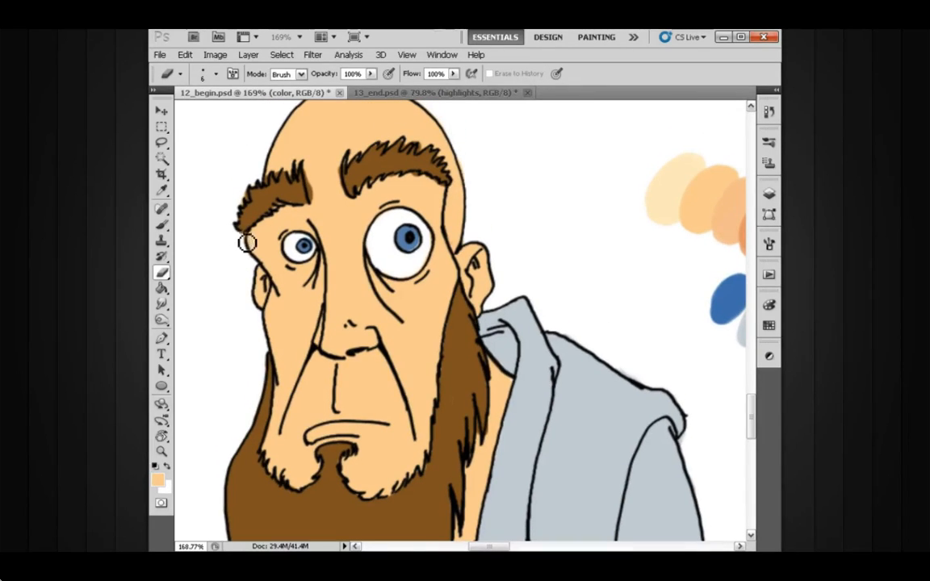
drag(242, 240, 249, 212)
key(bracketleft)
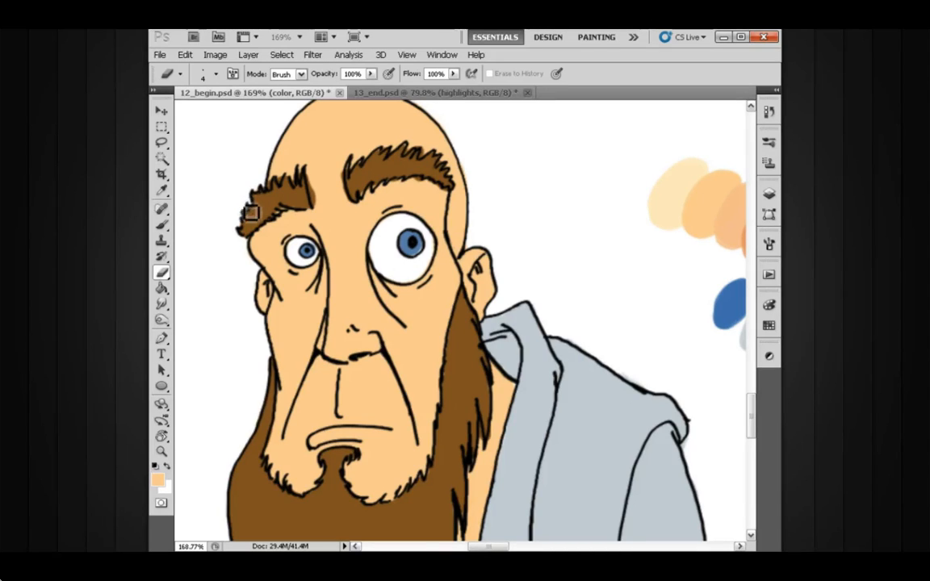
click(259, 158)
key(Return)
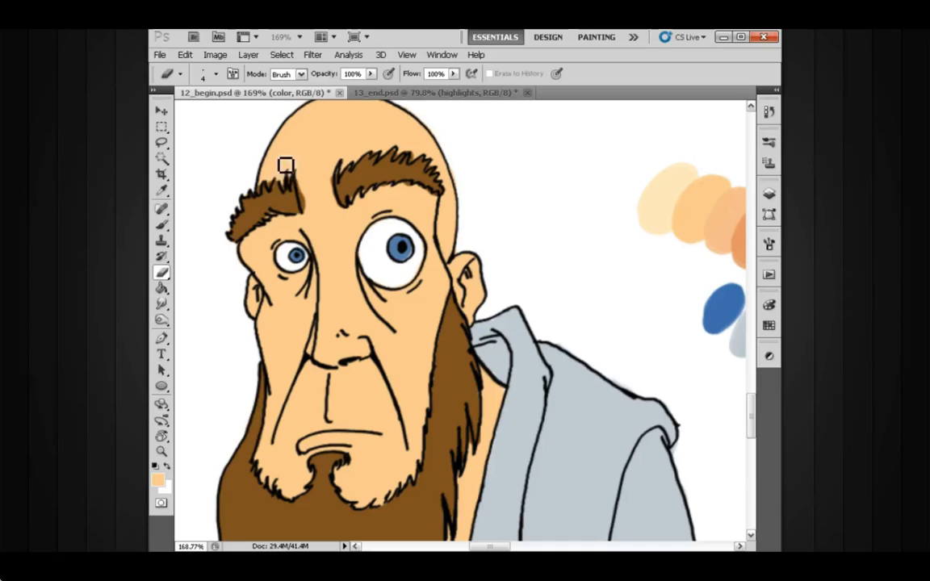
Refine the inner end of the left eyebrow with the brush, using skin color around it and sampled brown inside.
key(b)
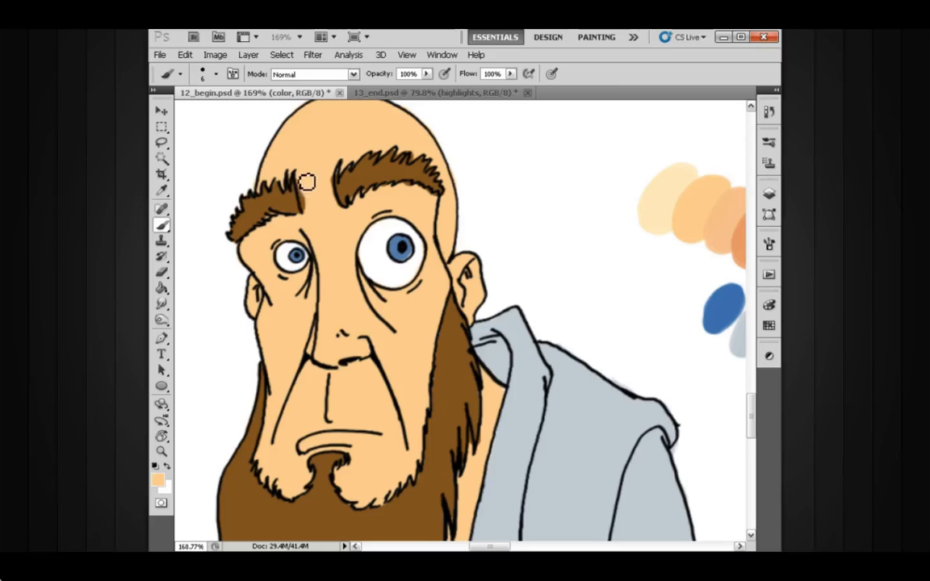
drag(310, 213, 291, 205)
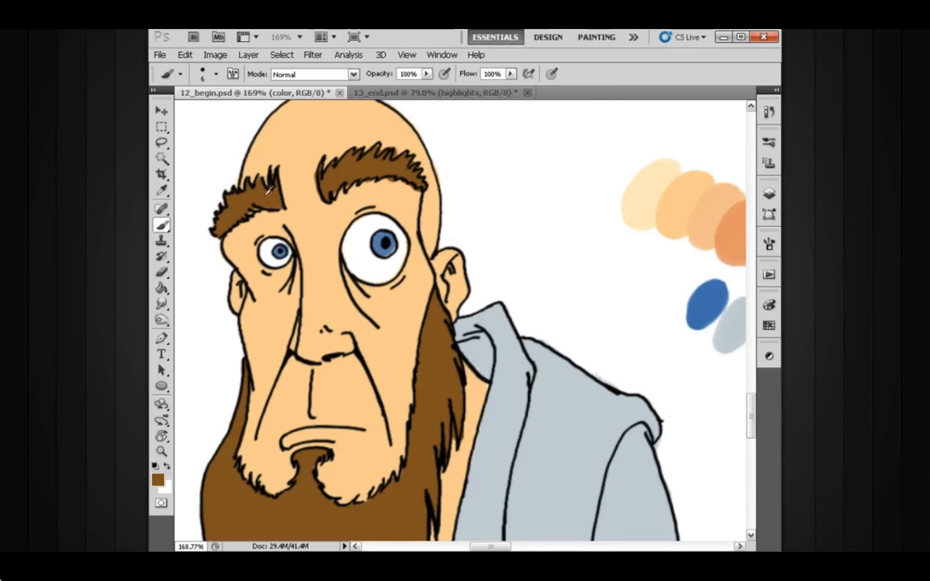
drag(307, 203, 289, 202)
Refine the upper and lower edges of the right eyebrow with brown inside the hairs and skin color around them.
drag(347, 181, 344, 188)
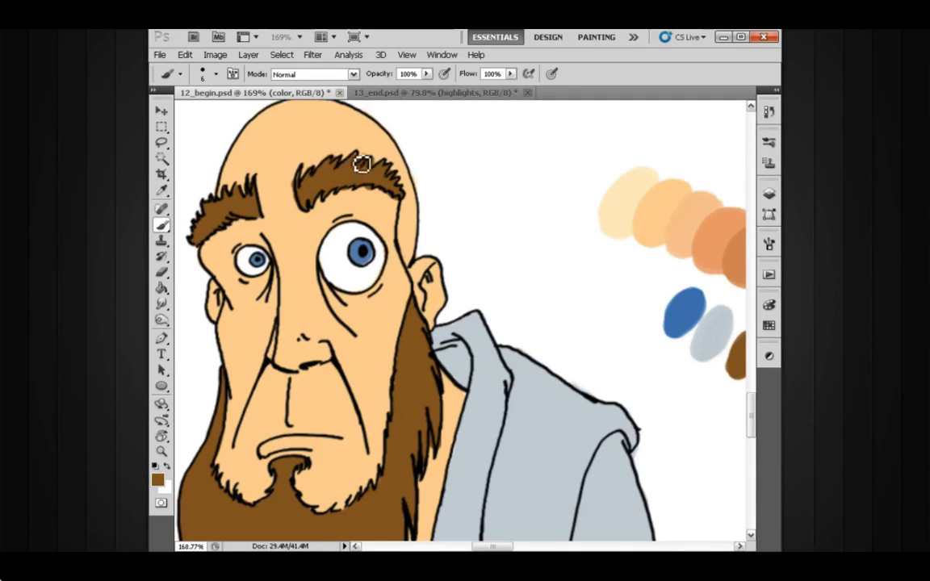
alt+click(292, 173)
mouse_move(294, 177)
mouse_down()
mouse_move(295, 201)
mouse_move(297, 182)
mouse_move(332, 196)
mouse_up()
alt+click(317, 178)
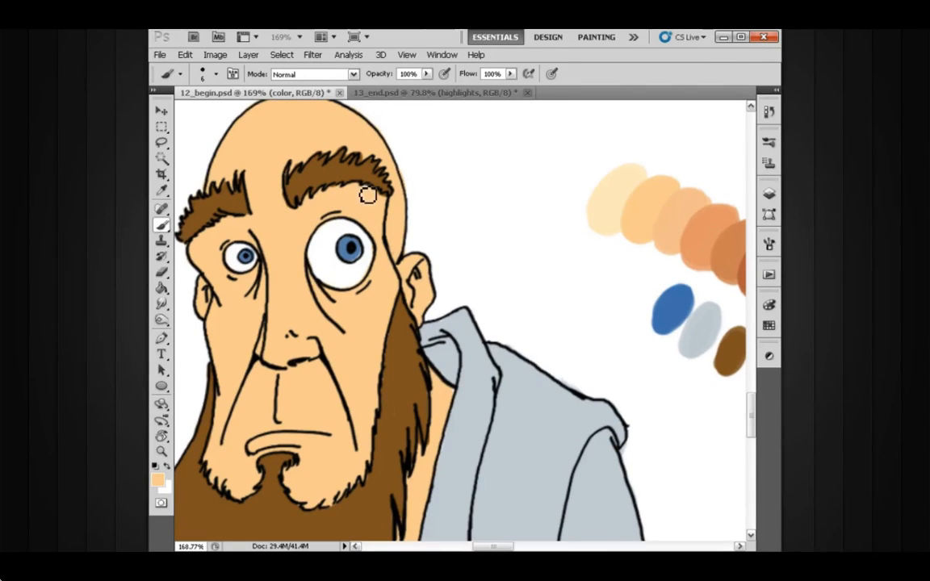
drag(351, 212, 331, 200)
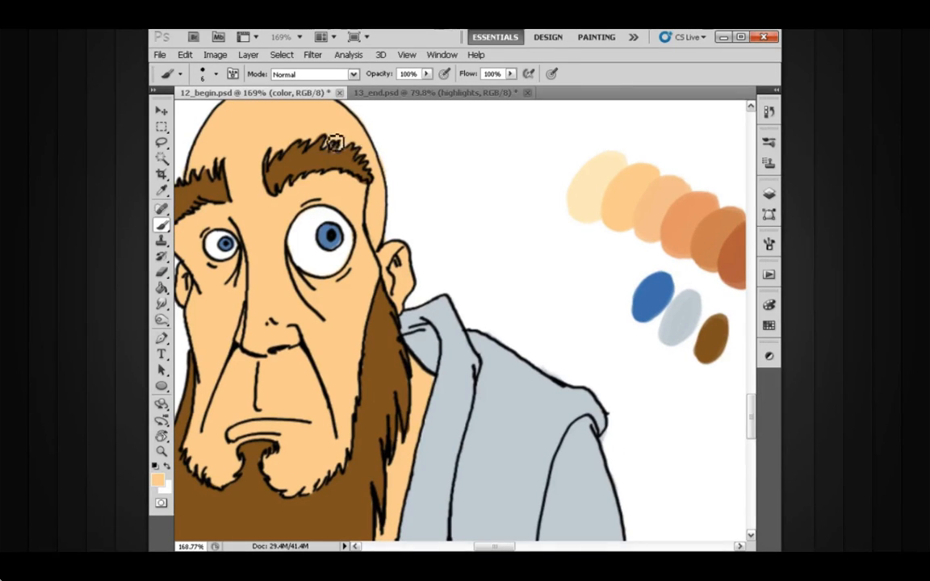
drag(344, 160, 340, 148)
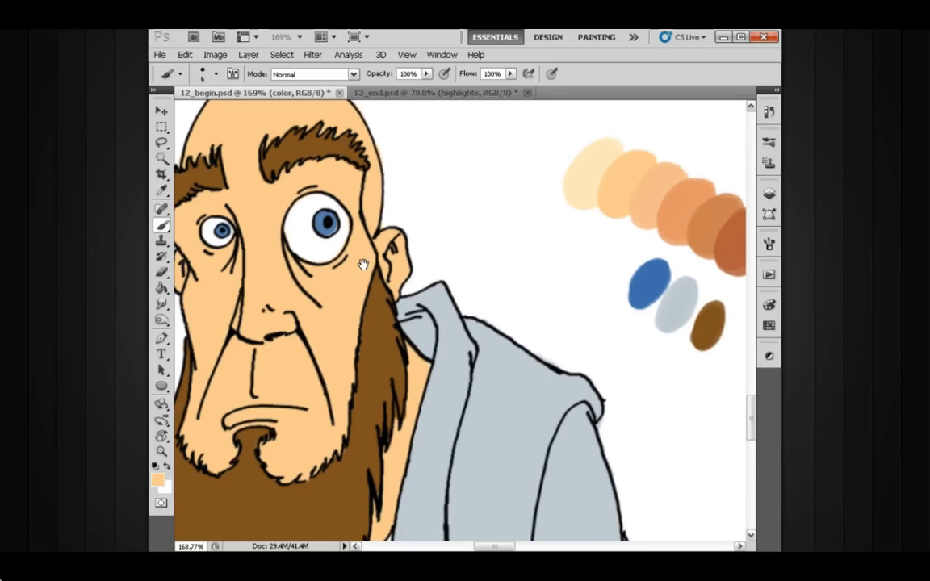
Touch up the edges where the collar, neck and right side of the beard meet, using sampled blue-gray, skin and brown.
drag(372, 367, 388, 295)
alt+click(407, 327)
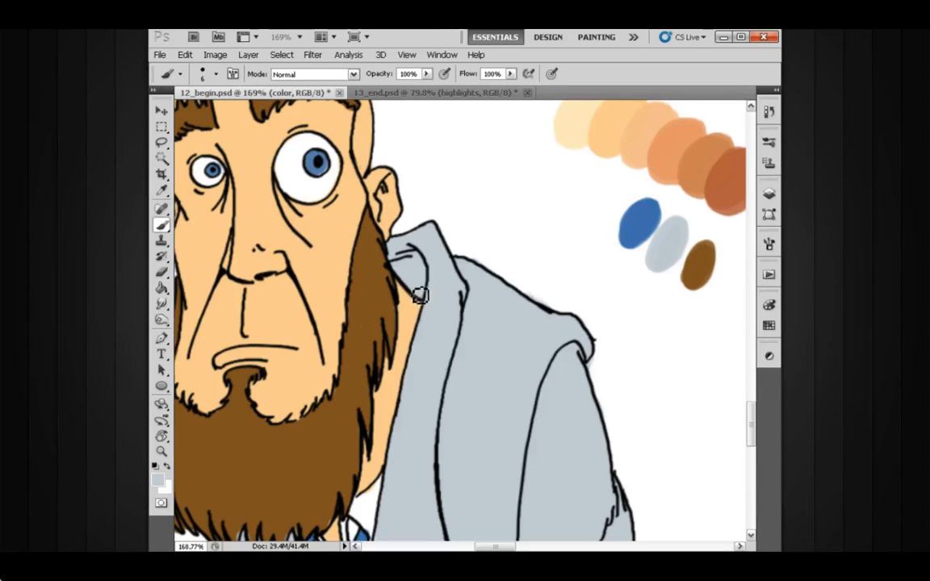
drag(361, 308, 365, 292)
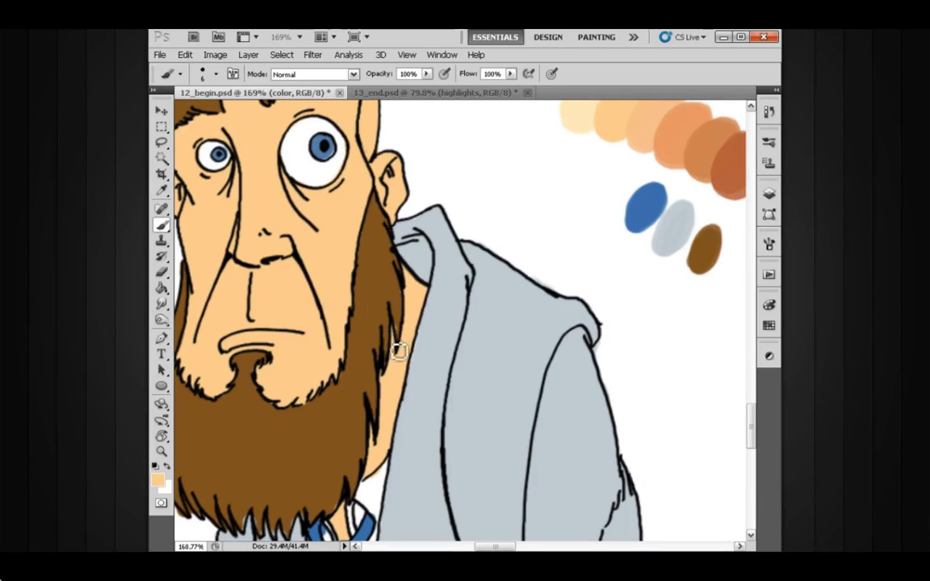
alt+click(395, 333)
scroll(402, 333, down, 2)
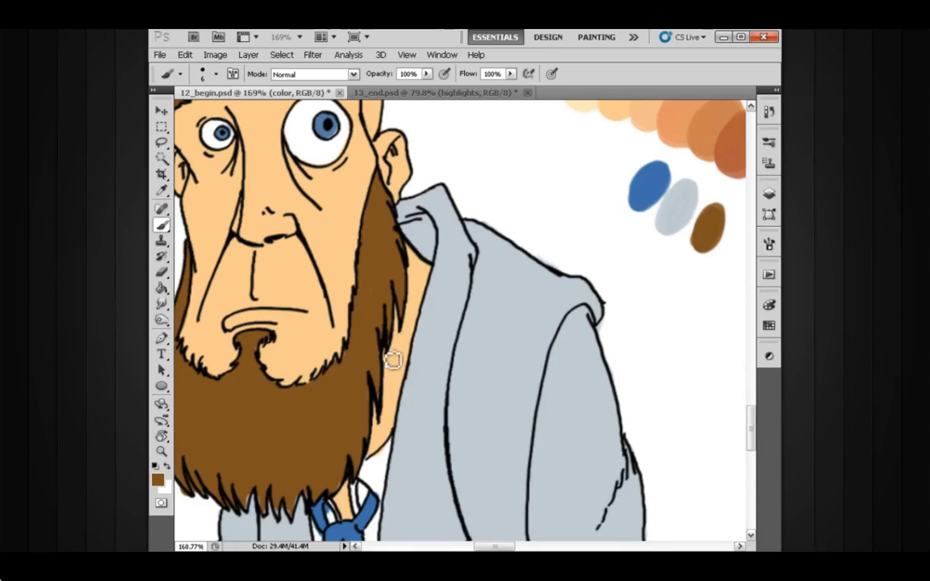
drag(389, 370, 394, 347)
Fill the beard's lower tips with brown and touch up the bottom edge of the neck with skin color.
drag(389, 386, 293, 340)
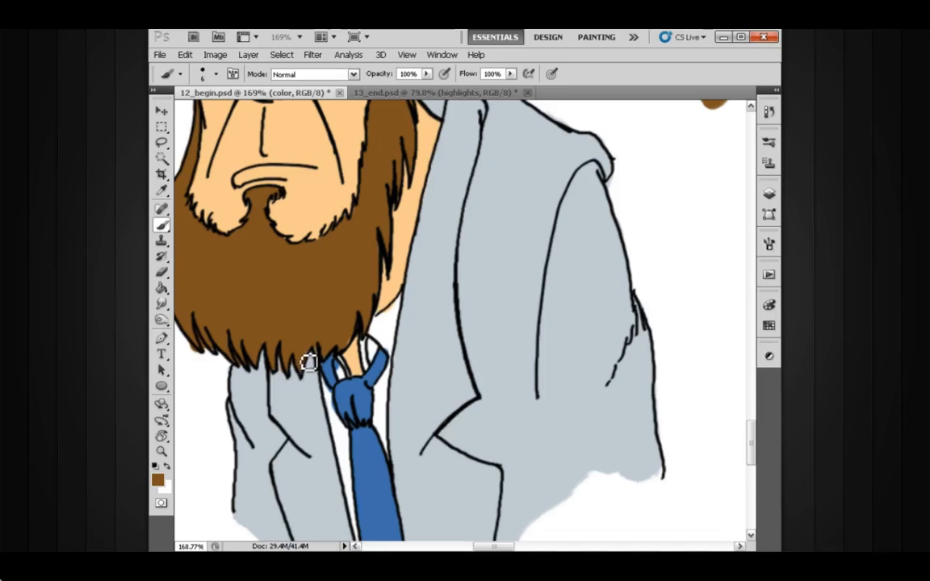
drag(367, 327, 386, 328)
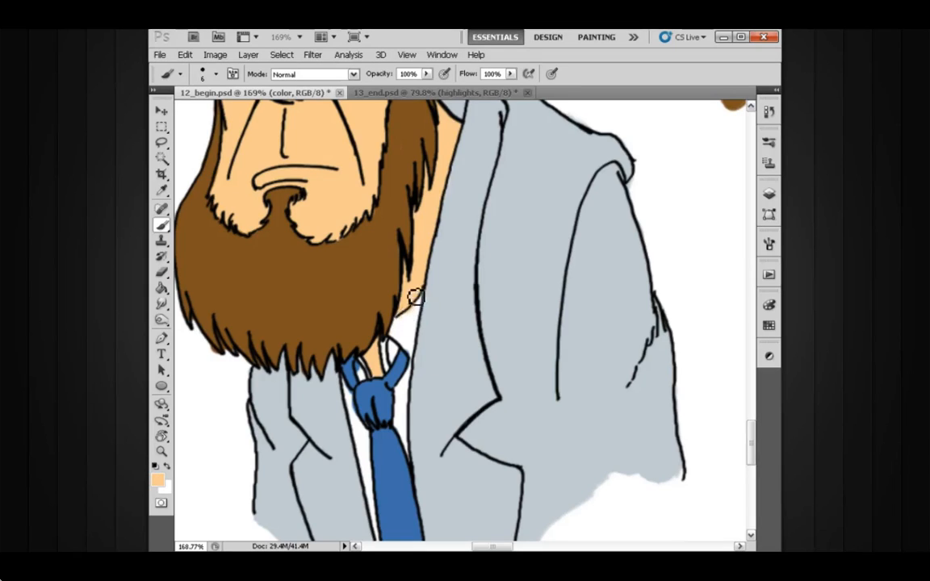
drag(410, 310, 435, 299)
Erase the stray brown below the beard's lower left tips and touch up the tips with sampled brown.
key(e)
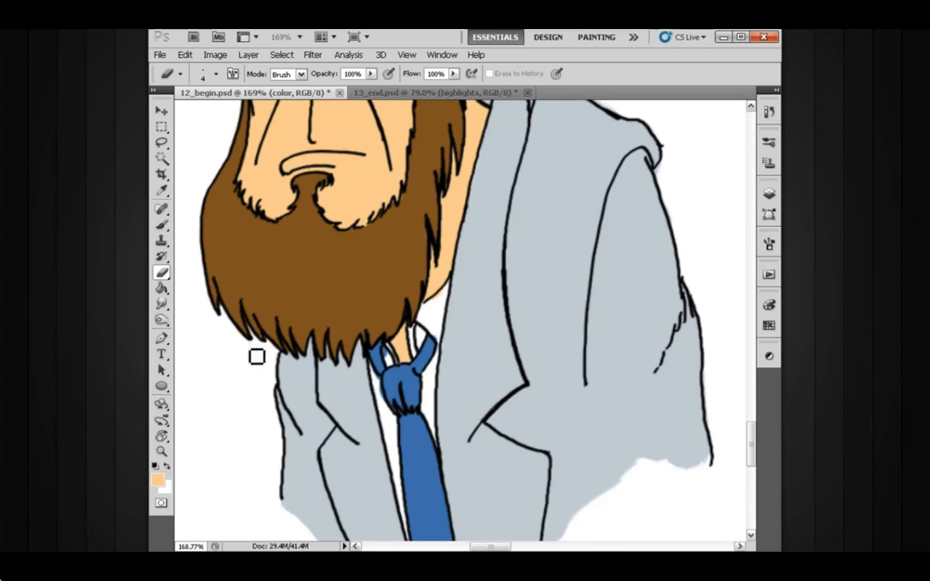
drag(257, 356, 247, 346)
key(b)
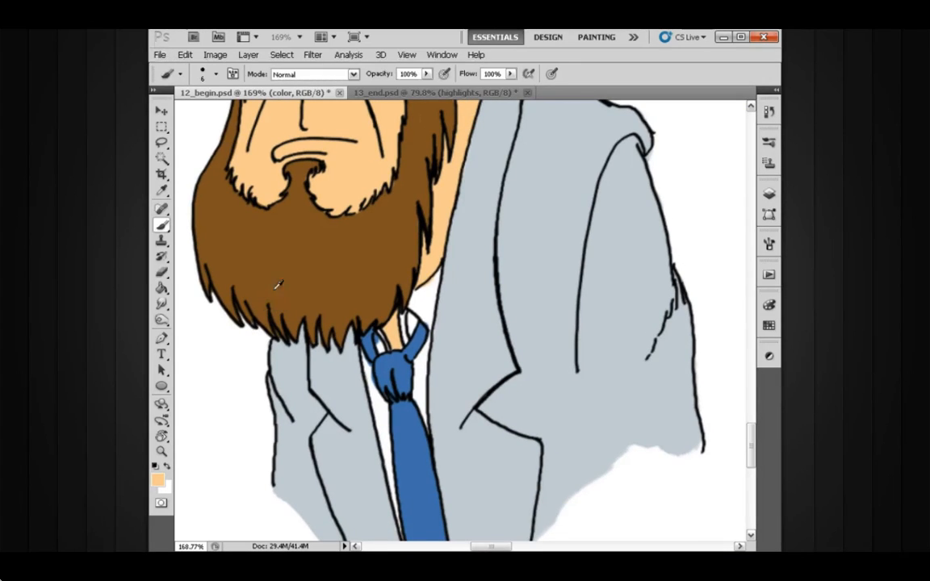
key(h)
drag(268, 327, 284, 299)
key(e)
Erase the color spilling outside the line work around the tie knot and shirt collar gaps with a 4 px eraser.
drag(484, 367, 417, 365)
drag(494, 394, 336, 259)
drag(565, 494, 432, 254)
mouse_move(360, 402)
mouse_down()
mouse_move(403, 390)
mouse_move(494, 389)
mouse_up()
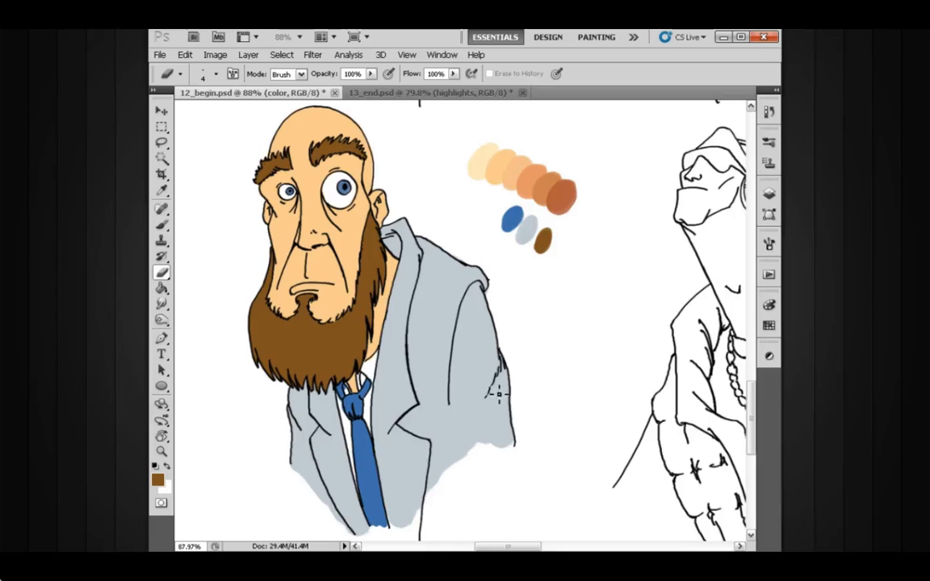
mouse_move(334, 335)
mouse_down()
mouse_move(357, 377)
mouse_move(407, 374)
mouse_up()
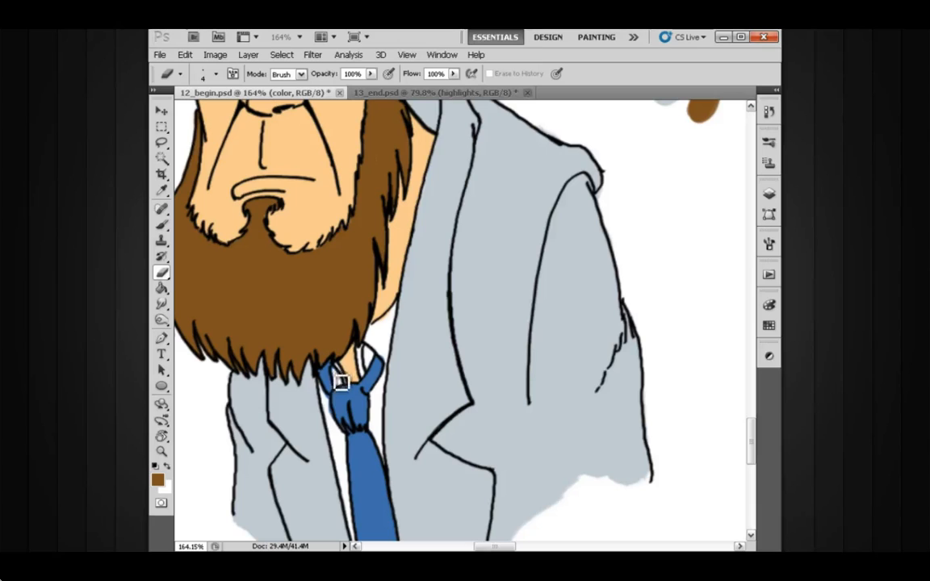
mouse_move(327, 392)
mouse_down()
mouse_move(331, 401)
mouse_move(337, 381)
mouse_move(338, 434)
mouse_up()
mouse_move(351, 381)
mouse_down()
mouse_move(339, 381)
mouse_move(357, 374)
mouse_move(353, 393)
mouse_up()
Touch up the jacket lapel's edge against the neck with sampled blue-gray, and resample the skin color.
key(b)
alt+click(428, 206)
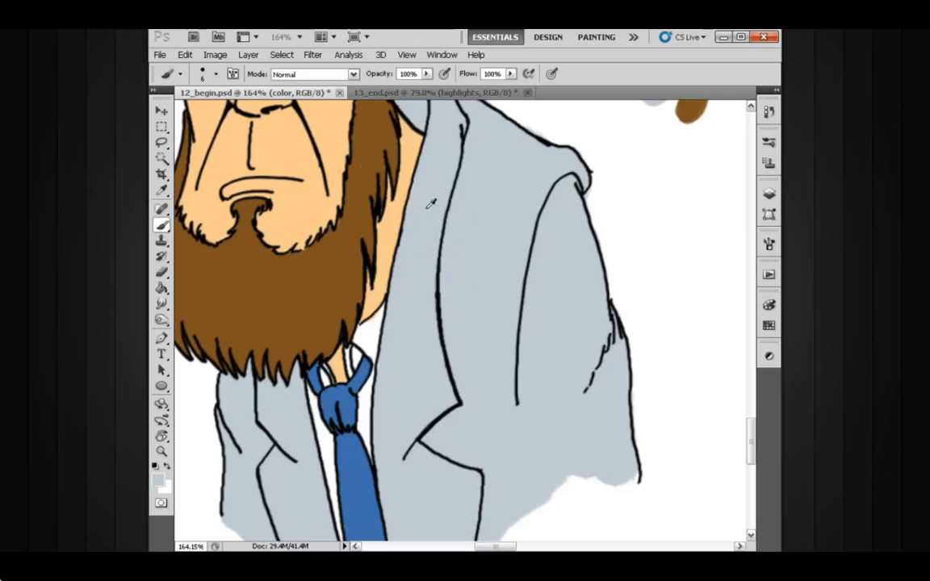
drag(422, 184, 414, 210)
alt+click(407, 155)
scroll(452, 222, down, 2)
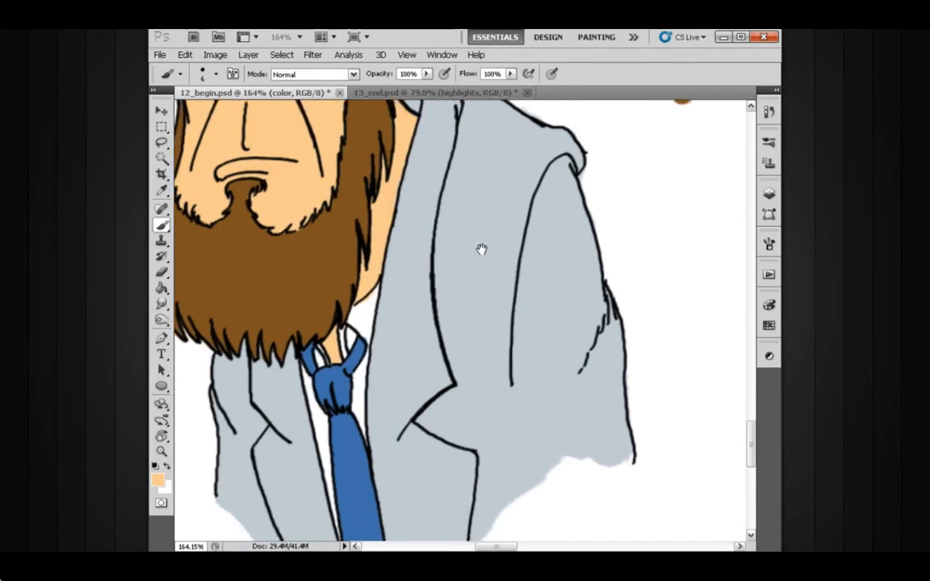
mouse_move(502, 250)
mouse_down()
mouse_move(482, 253)
mouse_move(500, 265)
mouse_move(494, 239)
mouse_up()
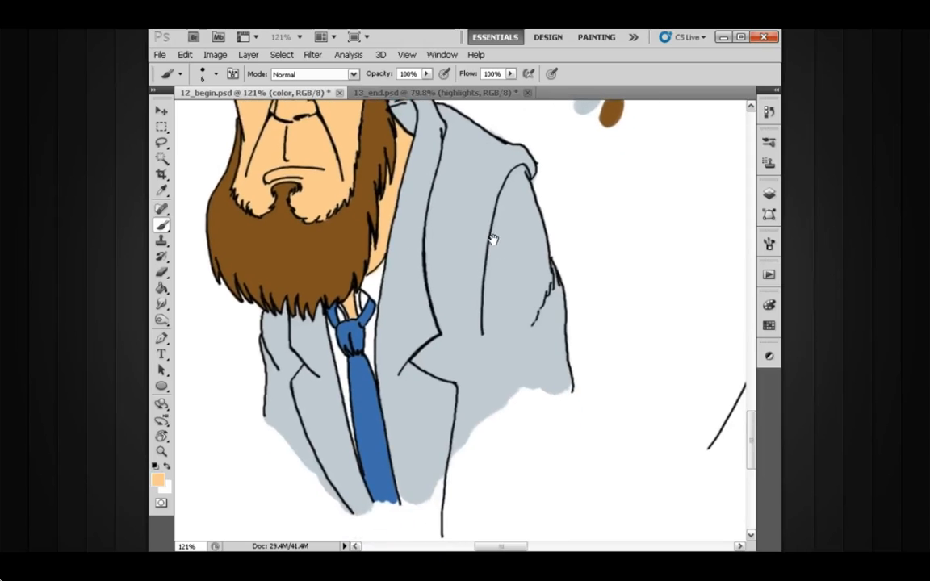
Sample the jacket's blue-gray and extend the fill at the jacket's lower edge beside the tie with a 9 px brush.
scroll(489, 281, down, 2)
drag(482, 284, 467, 269)
alt+click(465, 299)
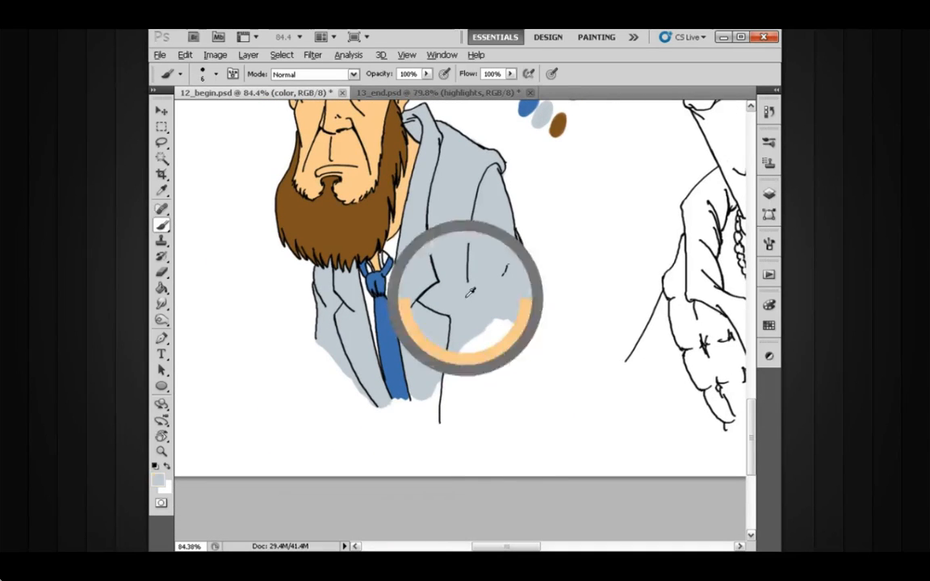
key(bracketright)
key(bracketright)
mouse_move(451, 355)
mouse_down()
mouse_move(437, 374)
mouse_move(446, 378)
mouse_move(443, 422)
mouse_move(422, 393)
mouse_up()
Sample the tie's blue and touch up the tie's lower end.
alt+click(389, 368)
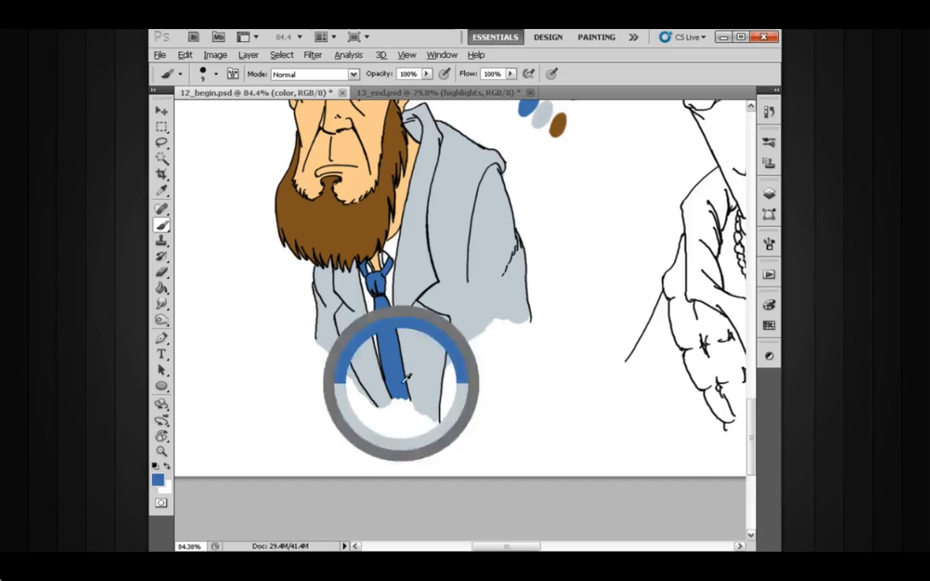
drag(431, 362, 421, 380)
drag(423, 320, 421, 368)
drag(484, 338, 446, 337)
mouse_move(438, 349)
mouse_down()
mouse_move(442, 320)
mouse_move(436, 334)
mouse_up()
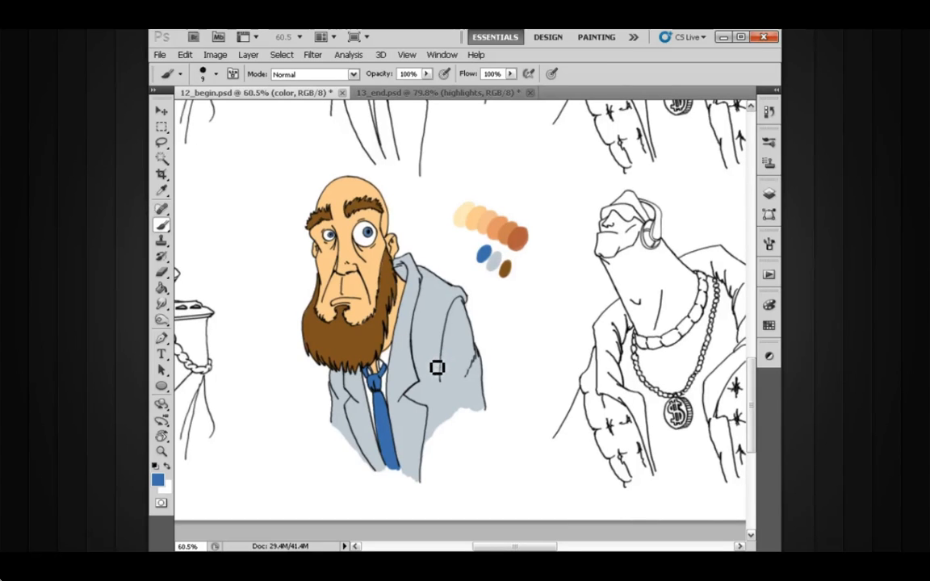